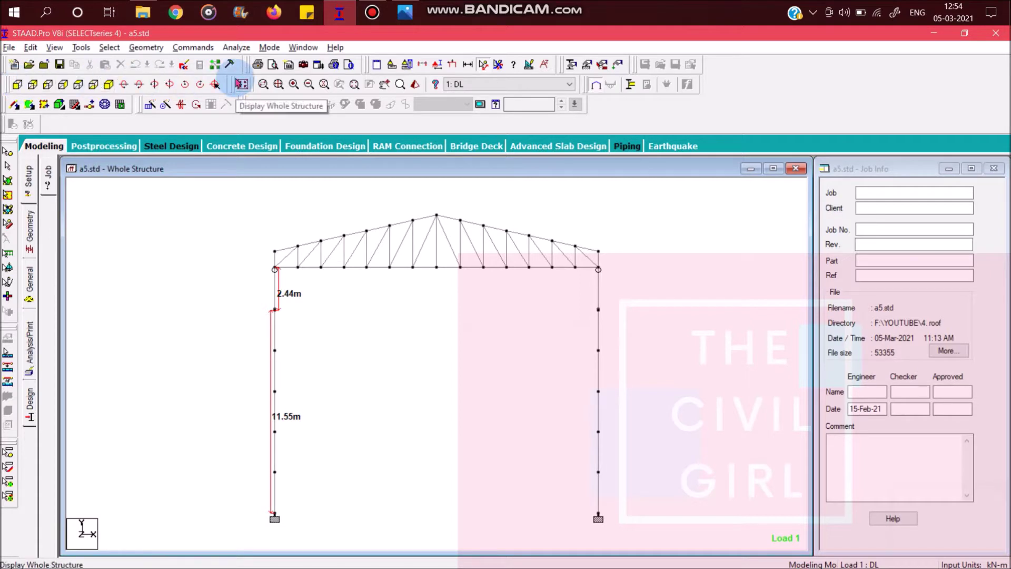
- Show the whole structure in isometric view without node points and dimensions, and open an enlarged 3D rendered view
{"action": "left_click", "coordinate": [110, 85]}
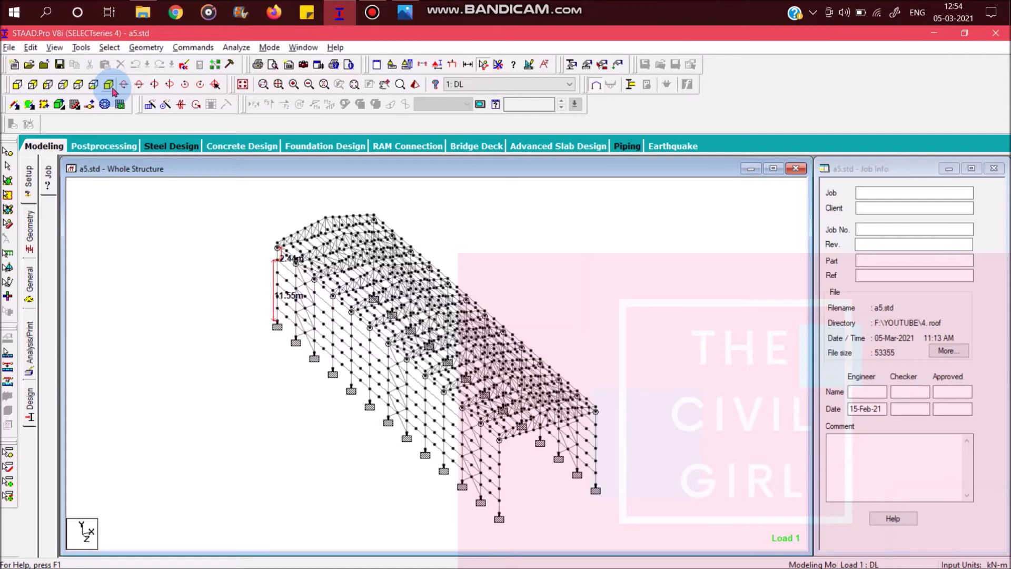
{"action": "left_click", "coordinate": [498, 64]}
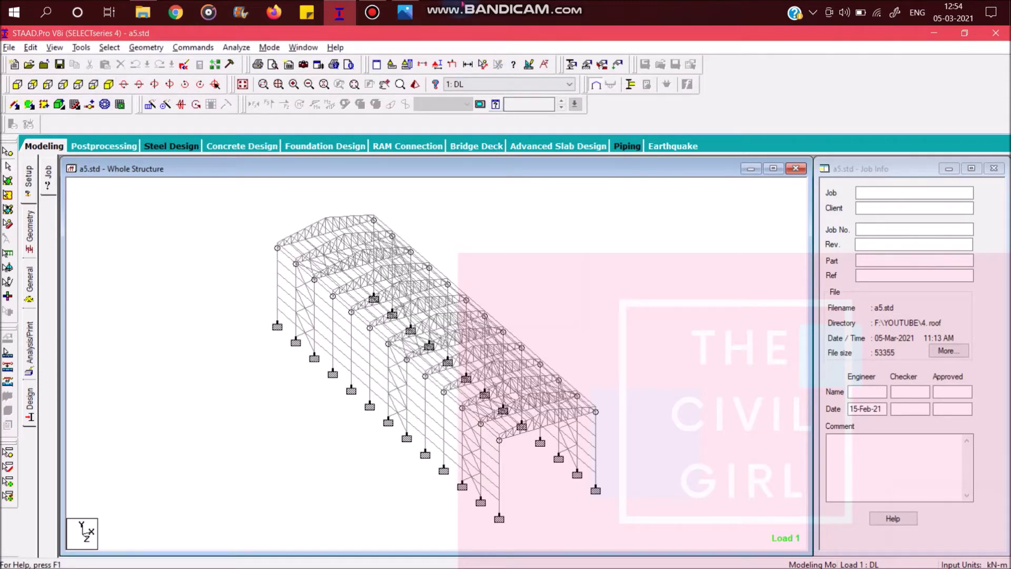
{"action": "left_click", "coordinate": [418, 85]}
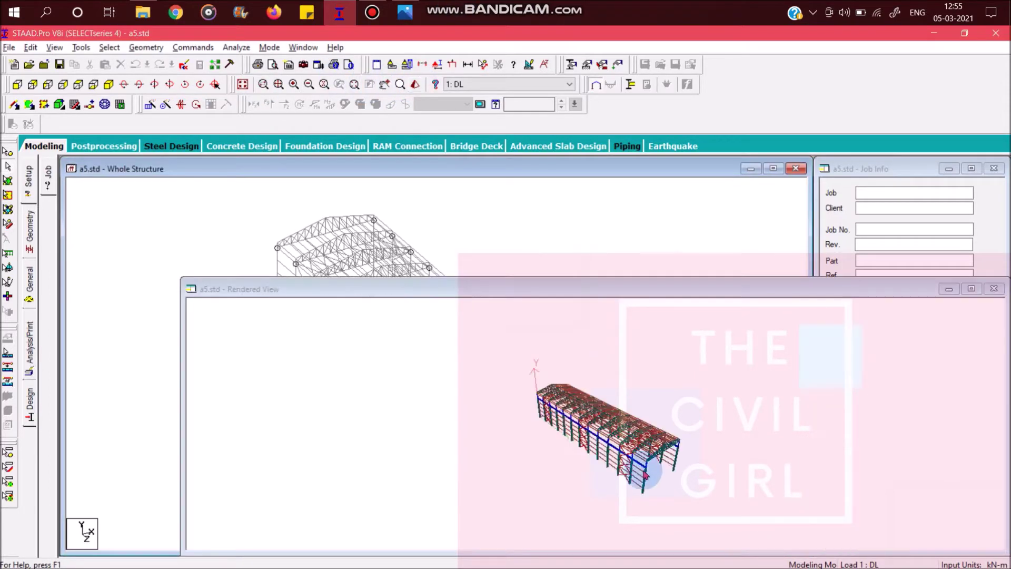
{"action": "left_click_drag", "start_coordinate": [645, 474], "coordinate": [695, 421]}
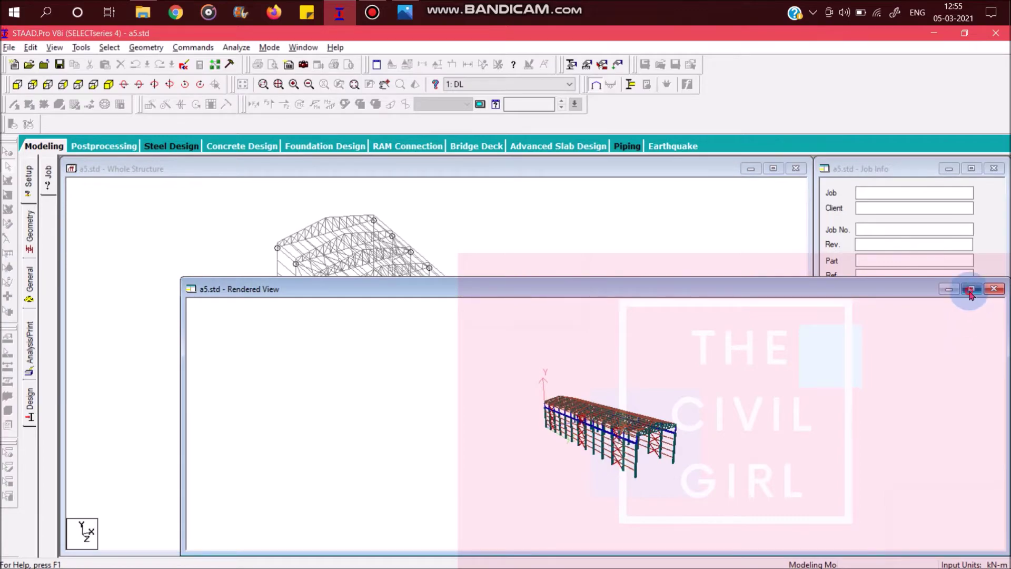
{"action": "left_click", "coordinate": [972, 289]}
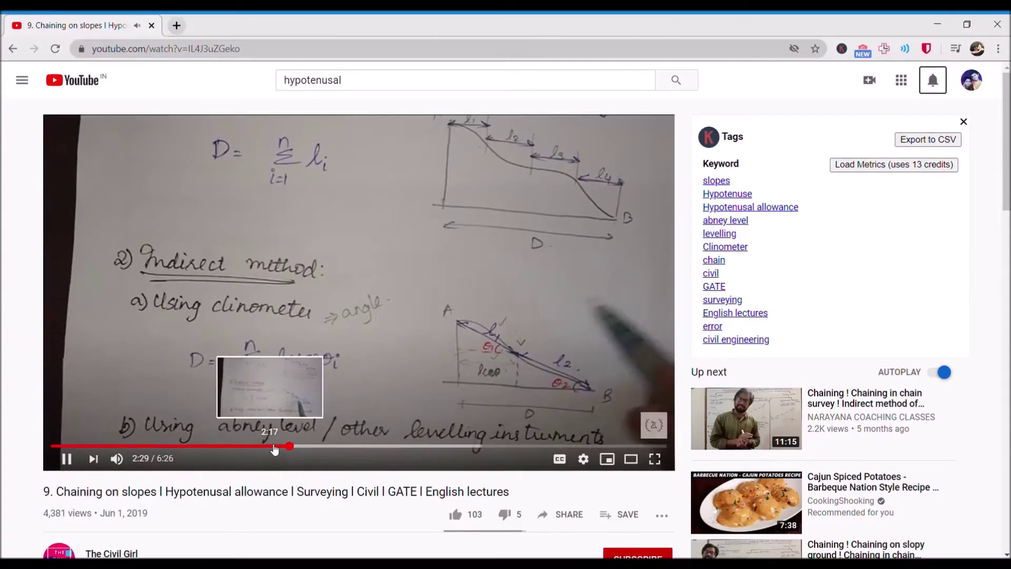
- In YouTube in the browser, subscribe to The Civil Girl channel and turn on all its notifications
{"action": "scroll", "coordinate": [363, 382], "scroll_direction": "down", "scroll_amount": 4}
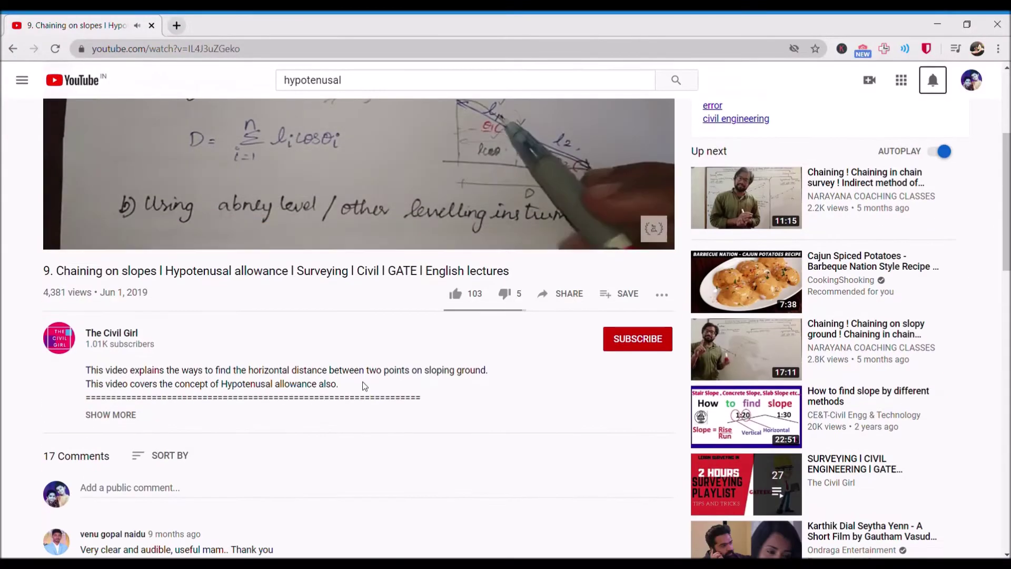
{"action": "left_click", "coordinate": [607, 341]}
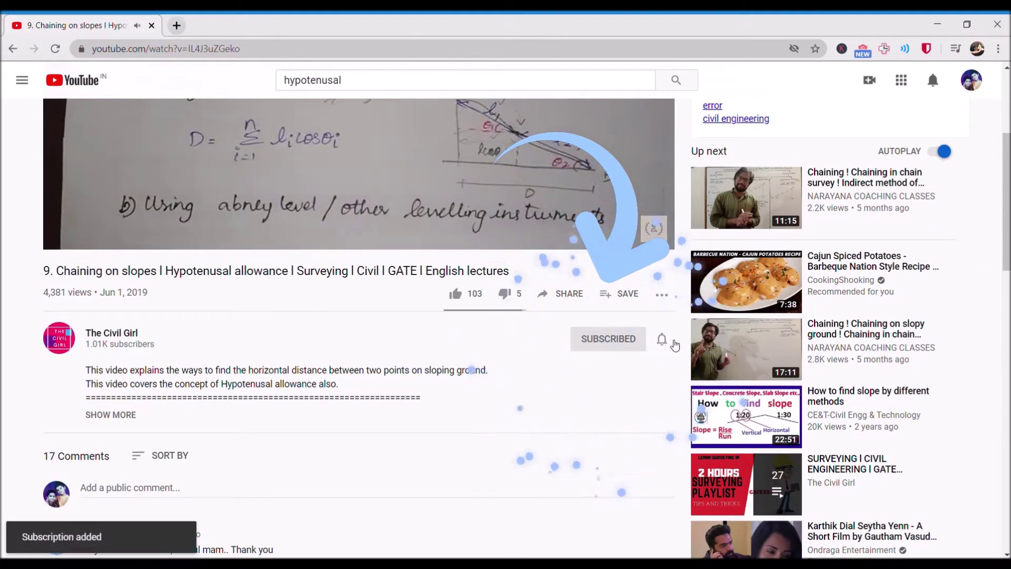
{"action": "left_click", "coordinate": [662, 339]}
{"action": "left_click", "coordinate": [685, 367]}
{"action": "scroll", "coordinate": [632, 378], "scroll_direction": "up", "scroll_amount": 2}
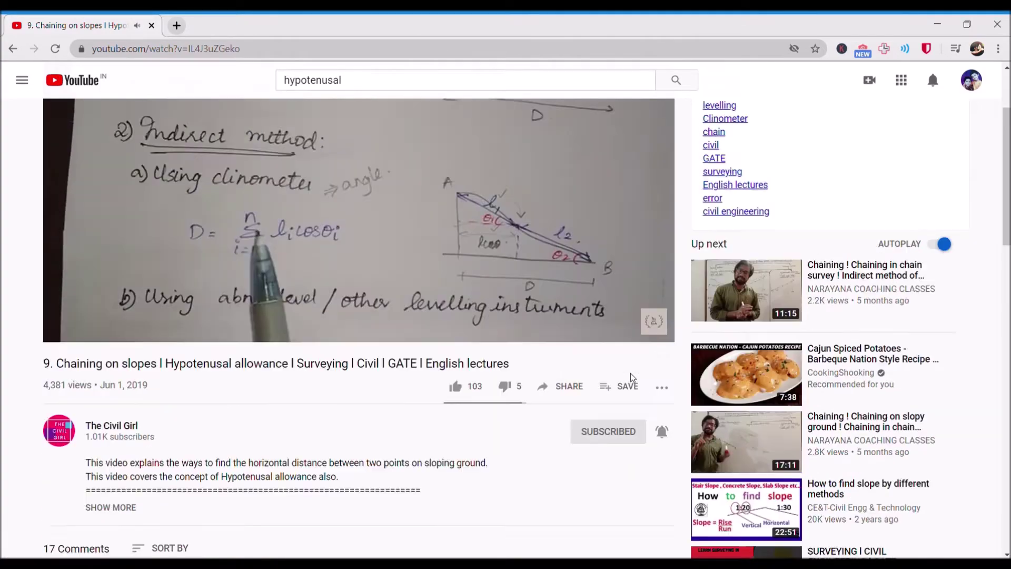
{"action": "scroll", "coordinate": [632, 378], "scroll_direction": "up", "scroll_amount": 2}
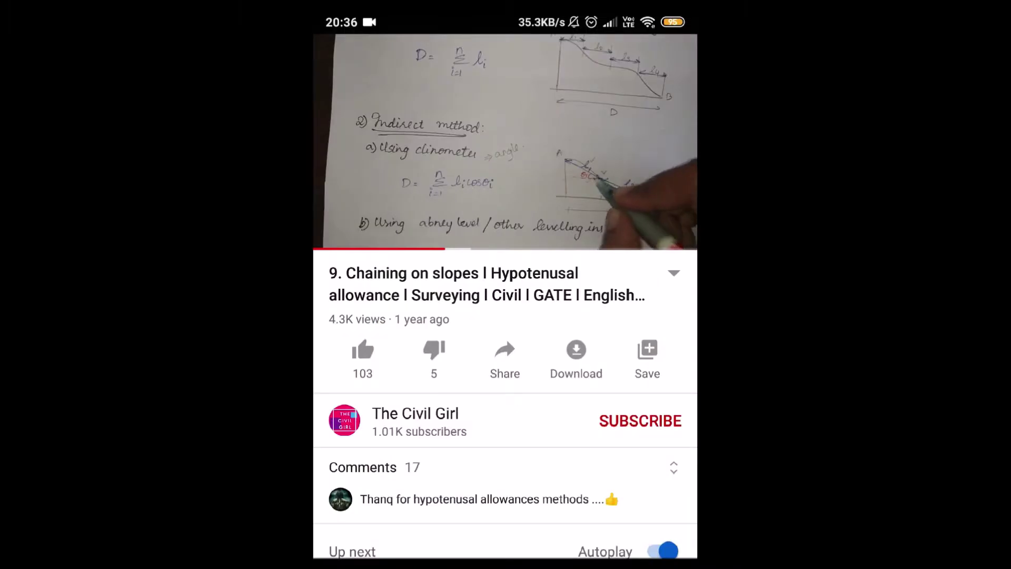
- In the YouTube mobile app, subscribe to The Civil Girl and set the notifications to All
{"action": "left_click", "coordinate": [640, 421]}
{"action": "left_click", "coordinate": [673, 420]}
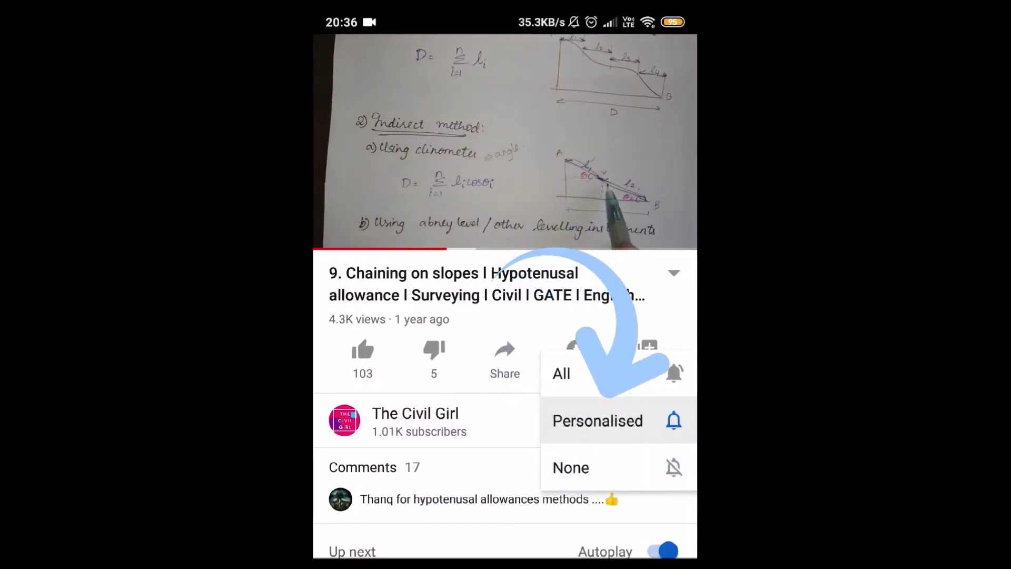
{"action": "left_click", "coordinate": [561, 373]}
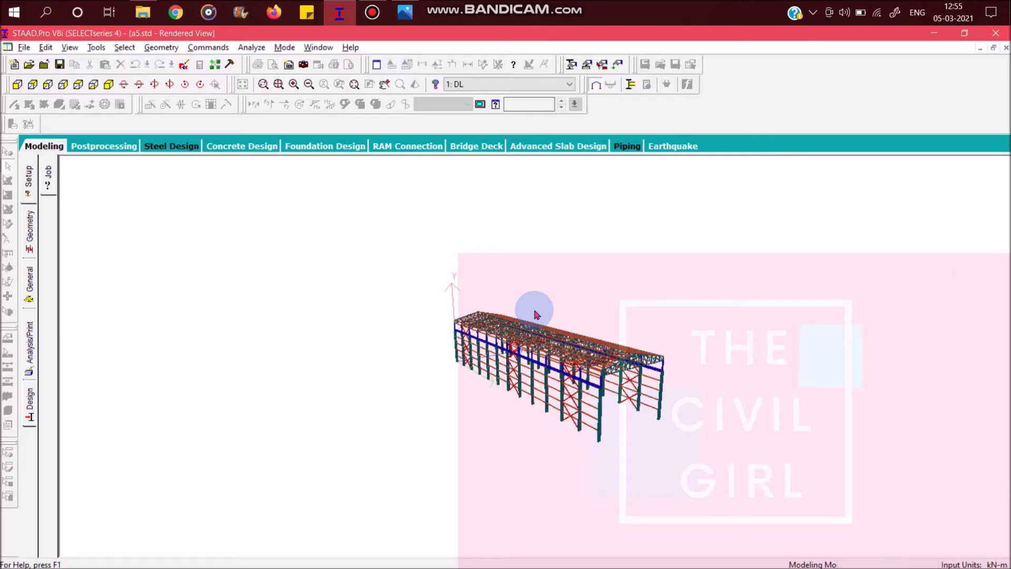
- In STAAD.Pro, examine the rendered industrial shed from several angles, including its columns, roof trusses, purlins and bracing
{"action": "scroll", "coordinate": [535, 314], "scroll_direction": "up", "scroll_amount": 5}
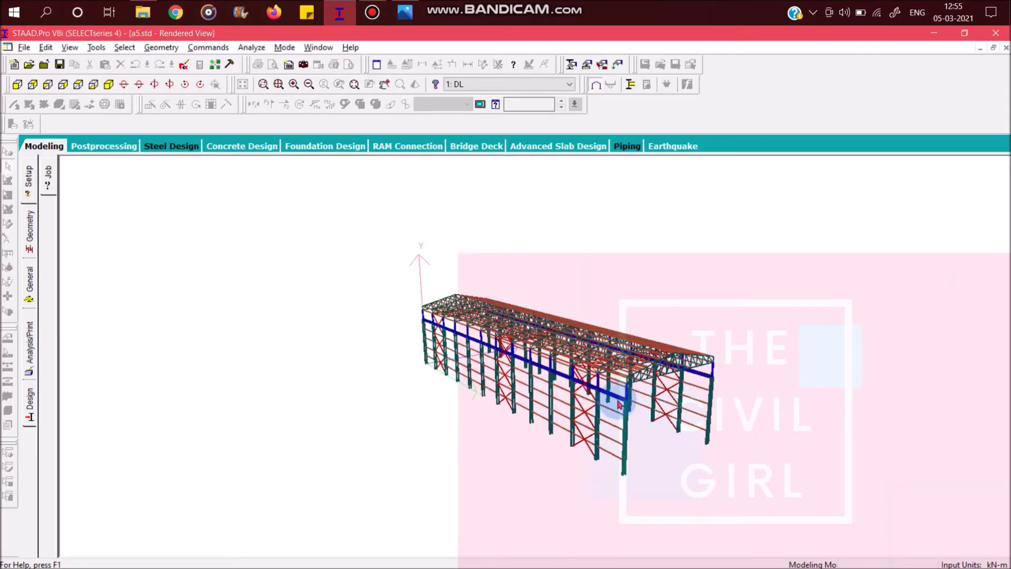
{"action": "middle_click_drag", "start_coordinate": [619, 404], "coordinate": [502, 346]}
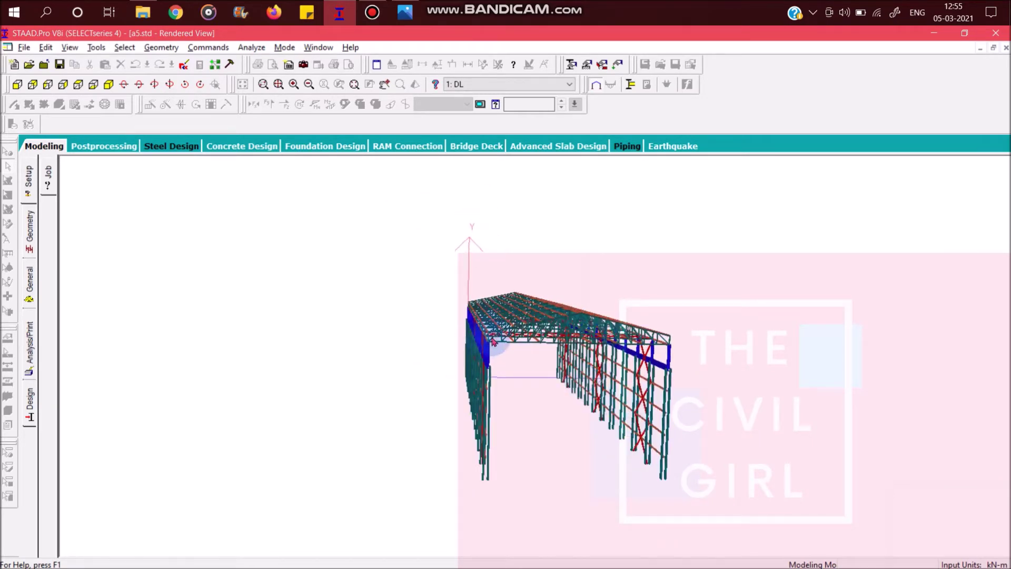
{"action": "middle_click_drag", "start_coordinate": [504, 368], "coordinate": [554, 458]}
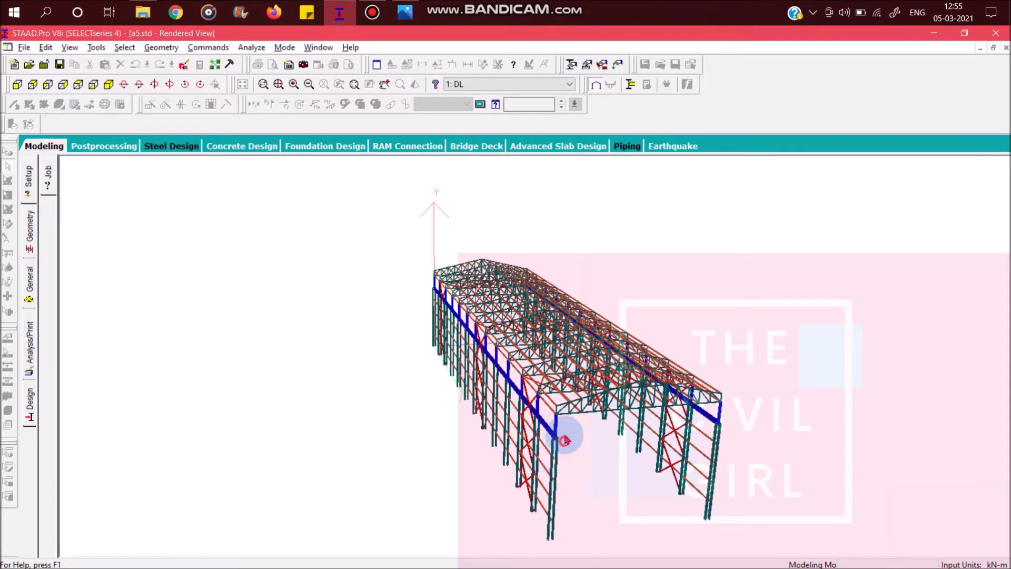
{"action": "middle_click_drag", "start_coordinate": [565, 440], "coordinate": [638, 377]}
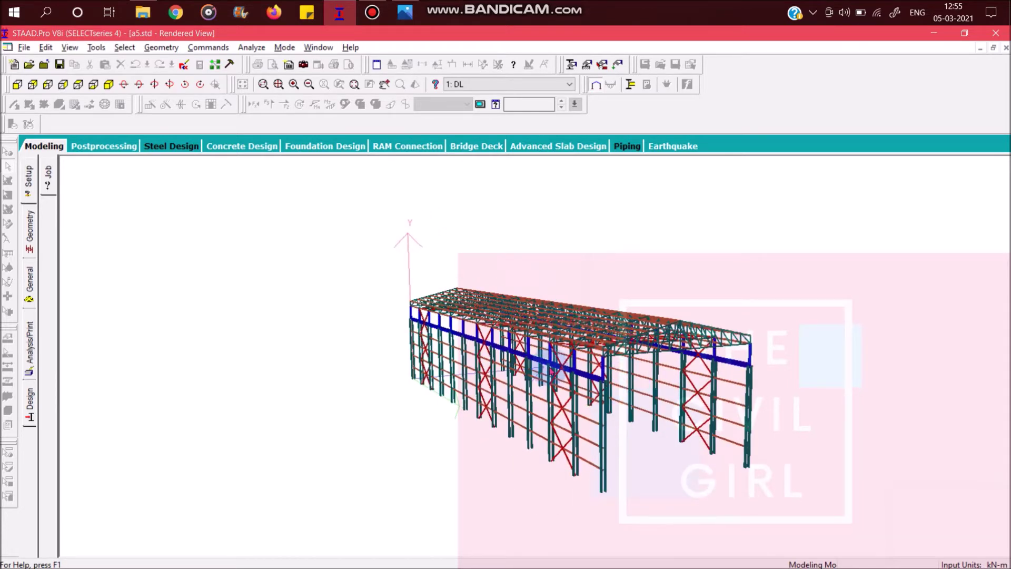
{"action": "middle_click_drag", "start_coordinate": [545, 366], "coordinate": [490, 374]}
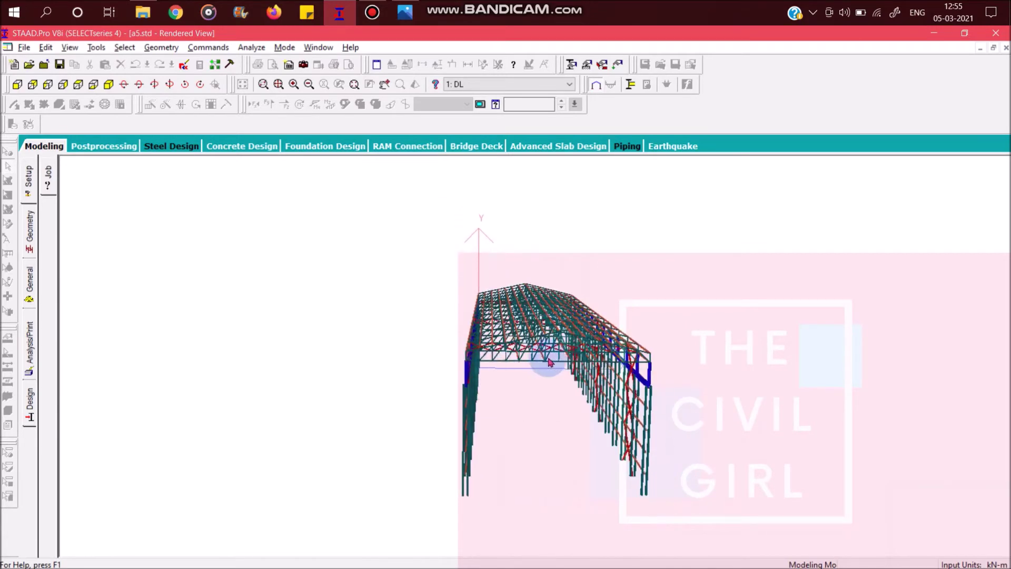
{"action": "scroll", "coordinate": [507, 361], "scroll_direction": "up", "scroll_amount": 5}
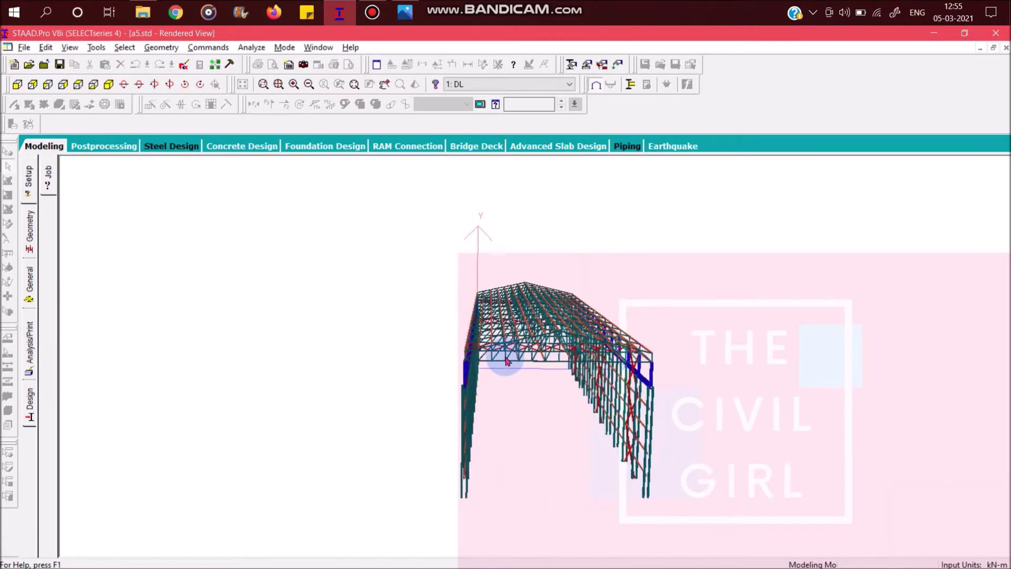
{"action": "scroll", "coordinate": [456, 360], "scroll_direction": "up", "scroll_amount": 8}
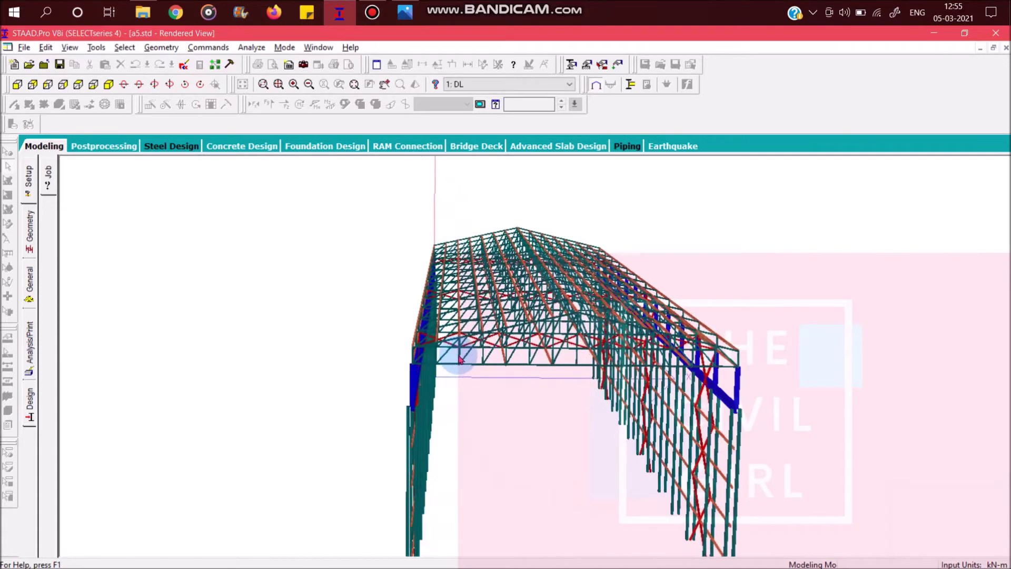
{"action": "scroll", "coordinate": [492, 374], "scroll_direction": "up", "scroll_amount": 1}
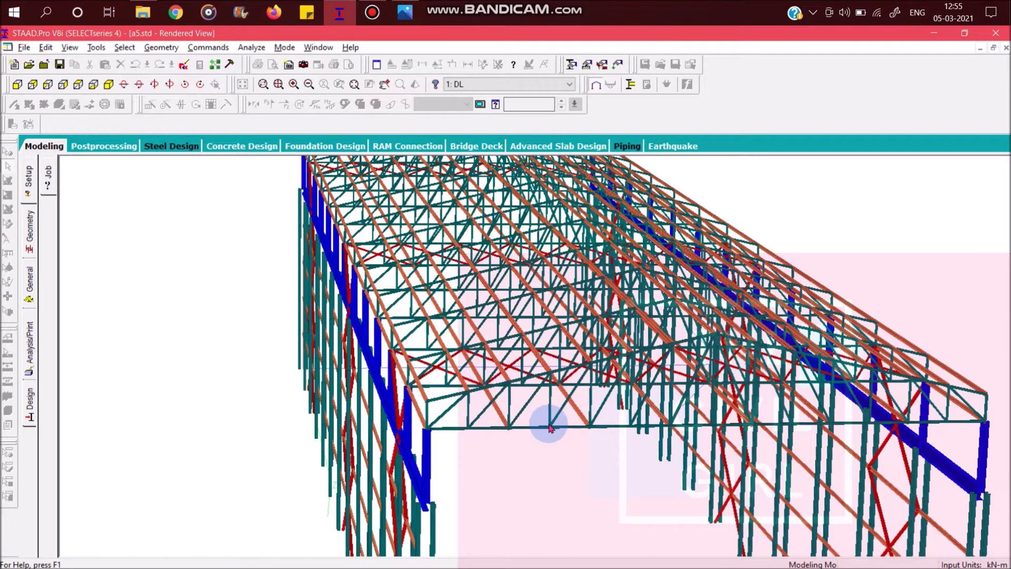
{"action": "middle_click_drag", "start_coordinate": [582, 413], "coordinate": [602, 517]}
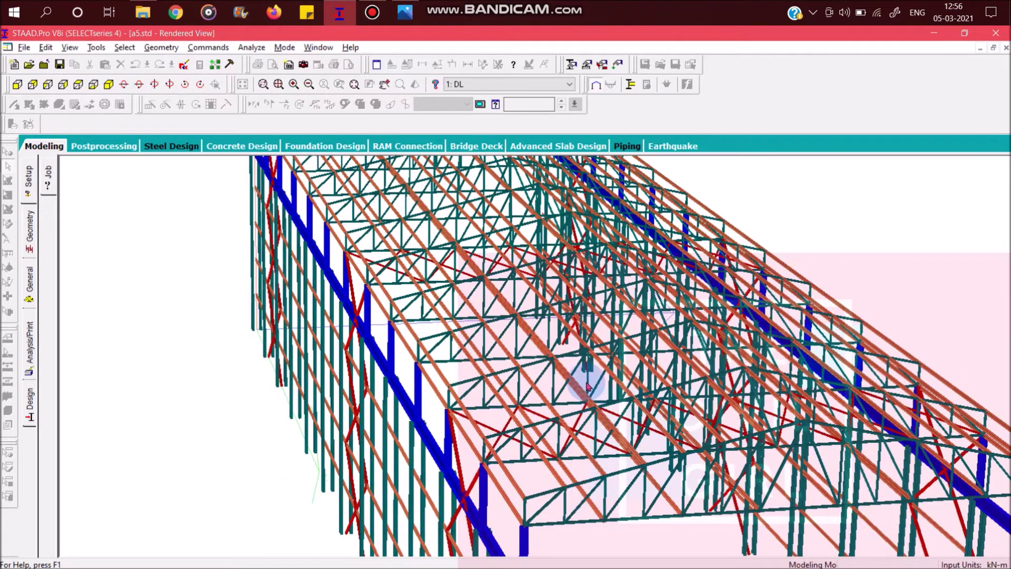
{"action": "mouse_move", "coordinate": [587, 390]}
{"action": "middle_mouse_down"}
{"action": "mouse_move", "coordinate": [582, 432]}
{"action": "mouse_move", "coordinate": [587, 386]}
{"action": "middle_mouse_up"}
{"action": "scroll", "coordinate": [588, 386], "scroll_direction": "down", "scroll_amount": 3}
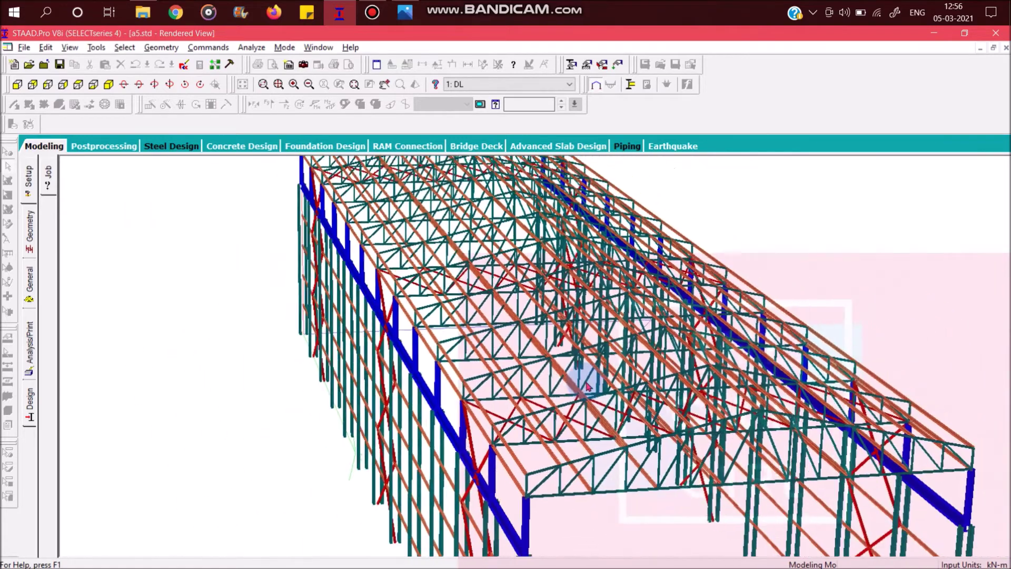
- Create a new Space structure file named 11 in meters and kilonewtons, starting with Add Beam
{"action": "left_click", "coordinate": [14, 65]}
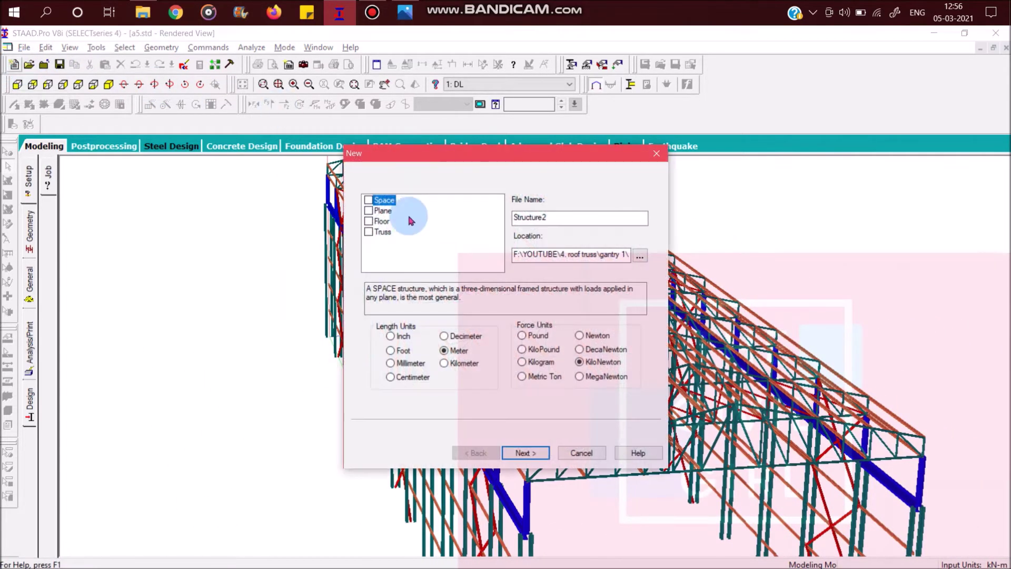
{"action": "double_click", "coordinate": [563, 217]}
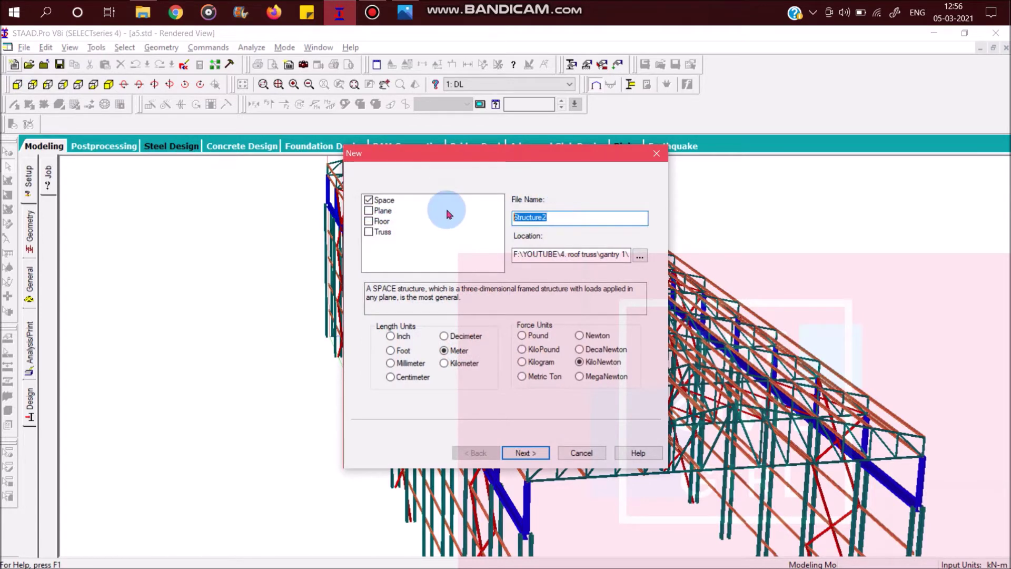
{"action": "type", "text": "11"}
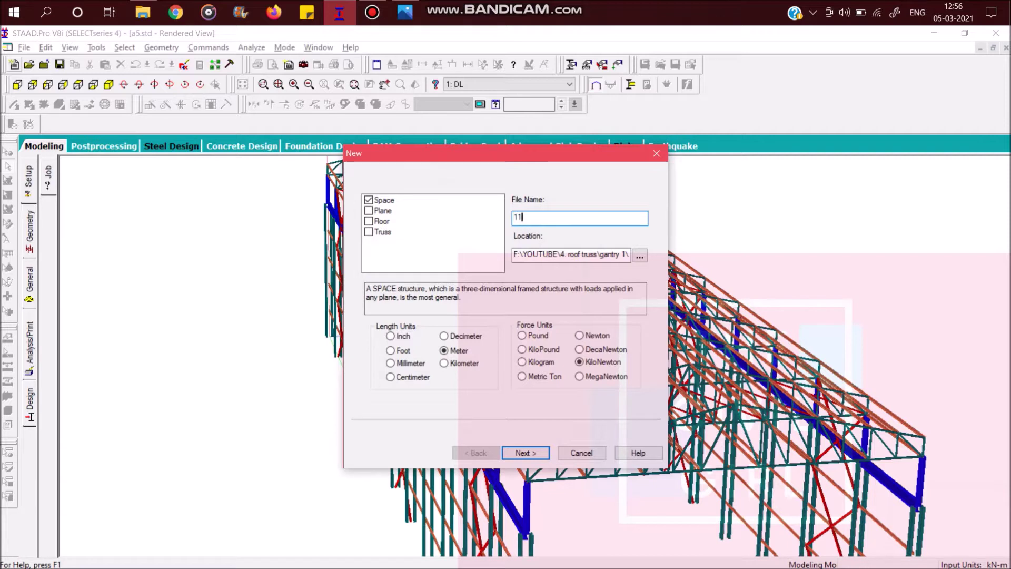
{"action": "left_click", "coordinate": [457, 354]}
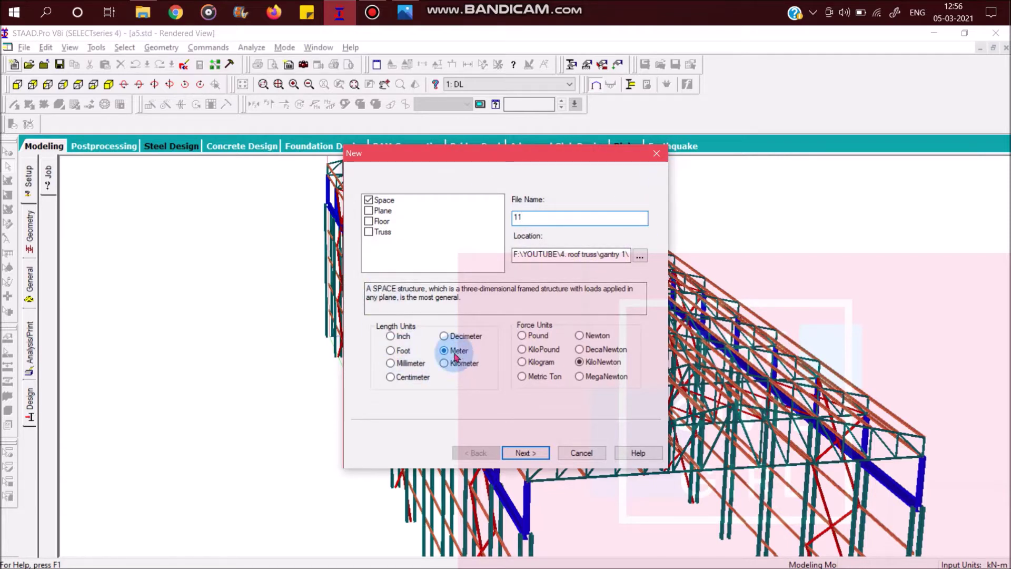
{"action": "left_click", "coordinate": [544, 454]}
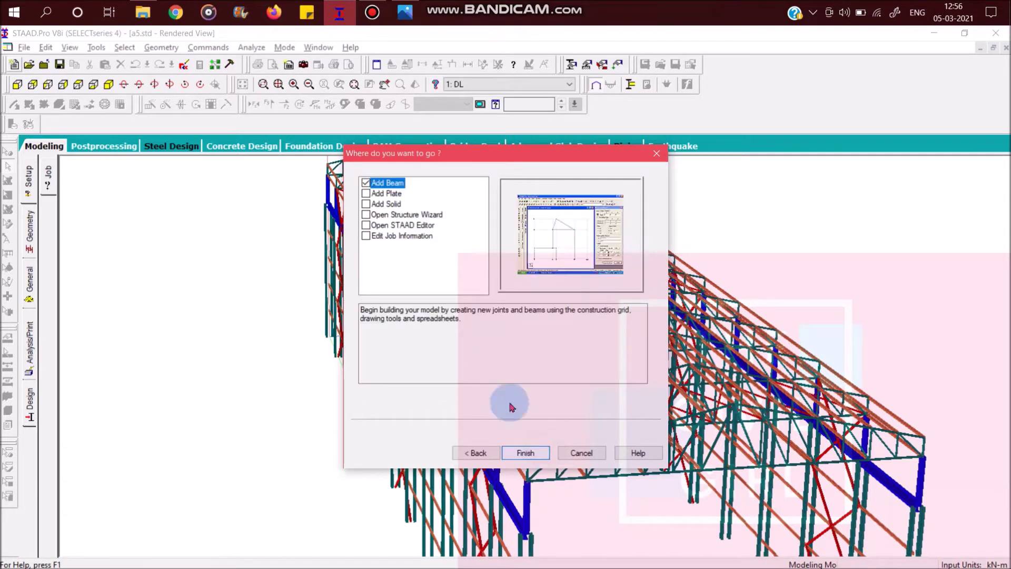
{"action": "left_click", "coordinate": [527, 453]}
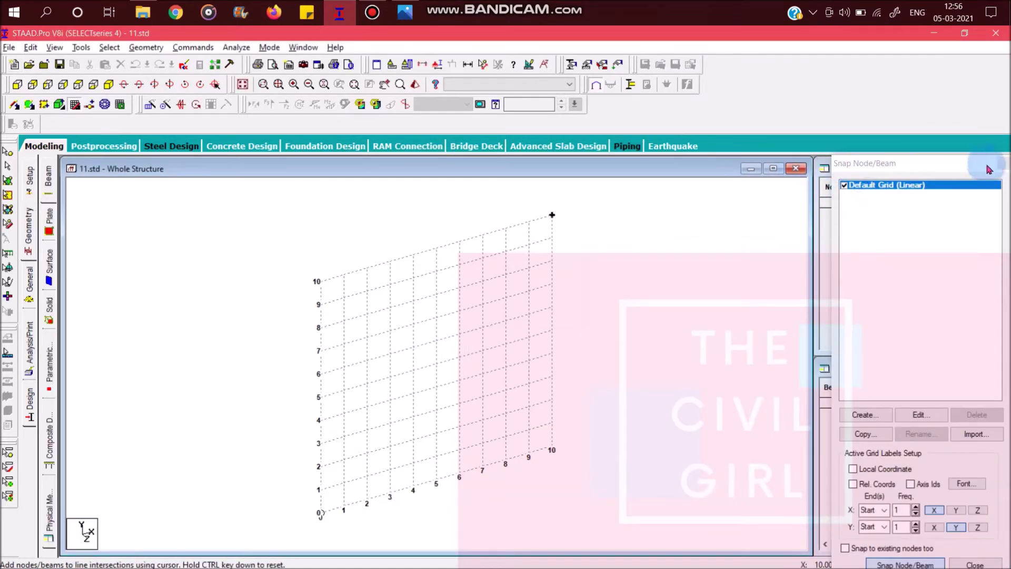
- Close the Snap Node/Beam grid and add the first node at X 0, Y 0, Z 0 in the node table
{"action": "left_click", "coordinate": [988, 168]}
{"action": "left_click", "coordinate": [884, 206]}
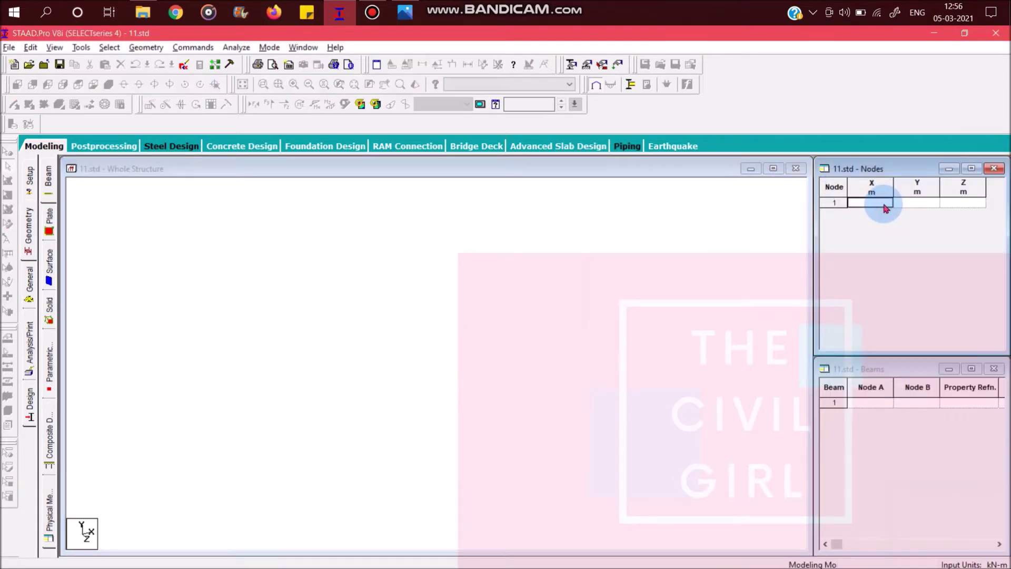
{"action": "type", "text": "0"}
{"action": "key", "text": "Return"}
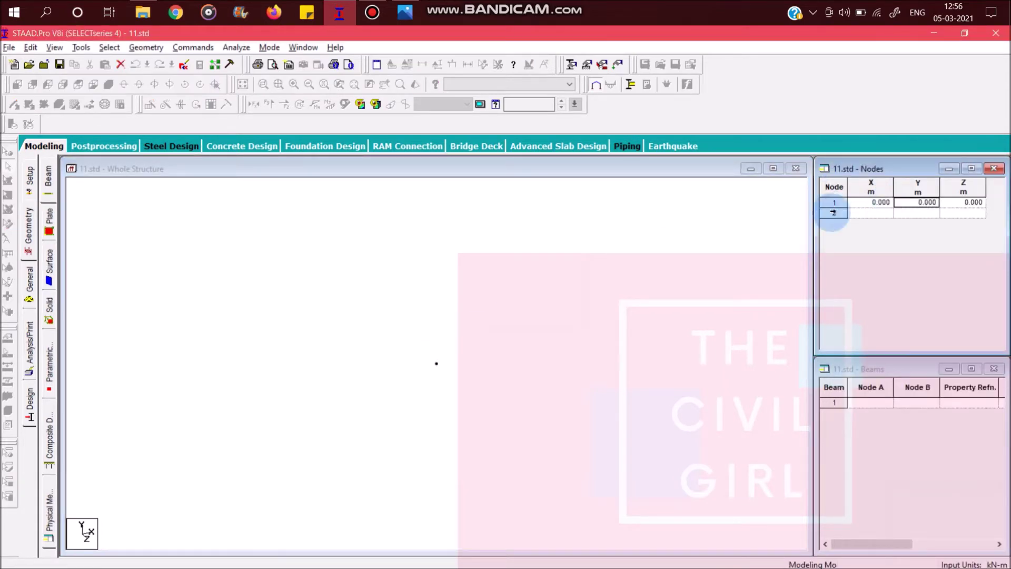
- Look up the frame's span in the reference screenshots in Photos and add a second node at X 18.44 m, Y 0, Z 0 in STAAD.Pro
{"action": "key", "text": "alt+Tab"}
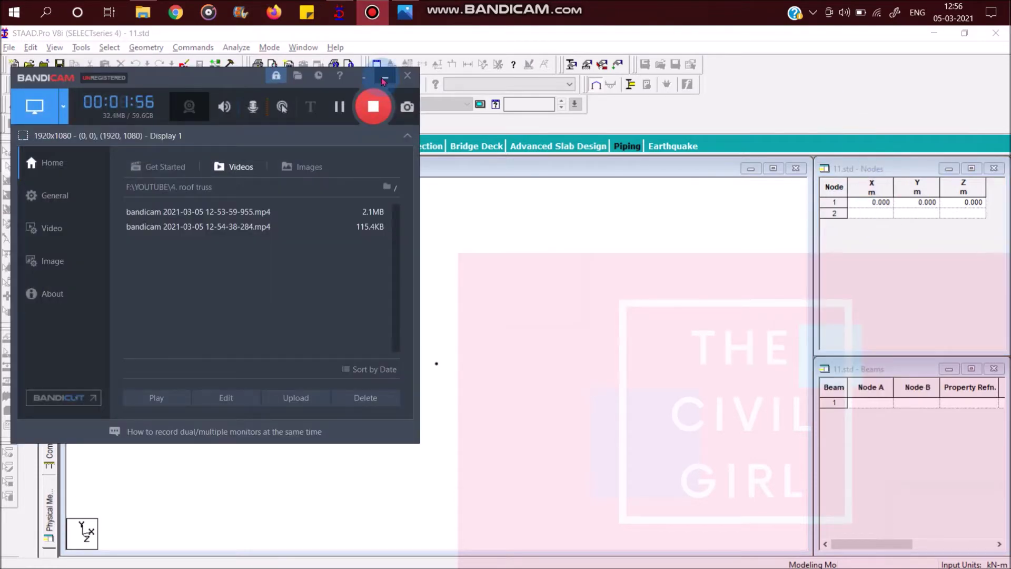
{"action": "left_click", "coordinate": [385, 79]}
{"action": "key", "text": "alt+Tab"}
{"action": "key", "text": "Tab"}
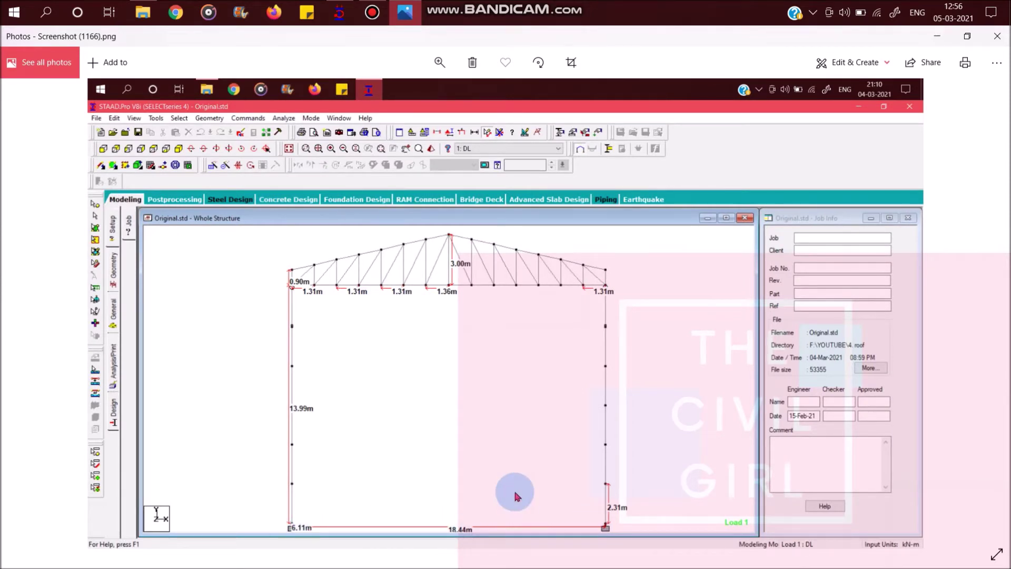
{"action": "key", "text": "Right"}
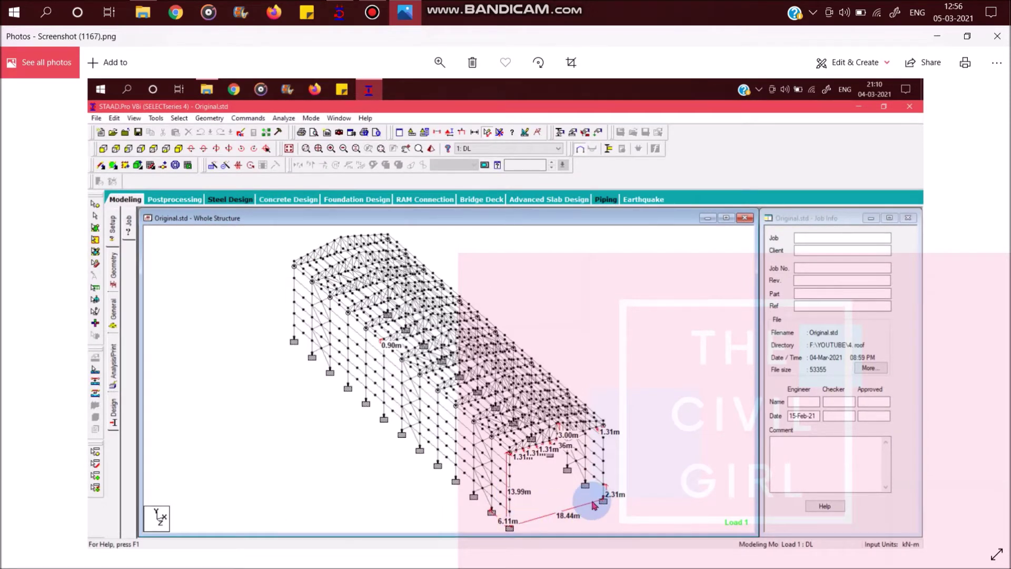
{"action": "key", "text": "alt+Tab"}
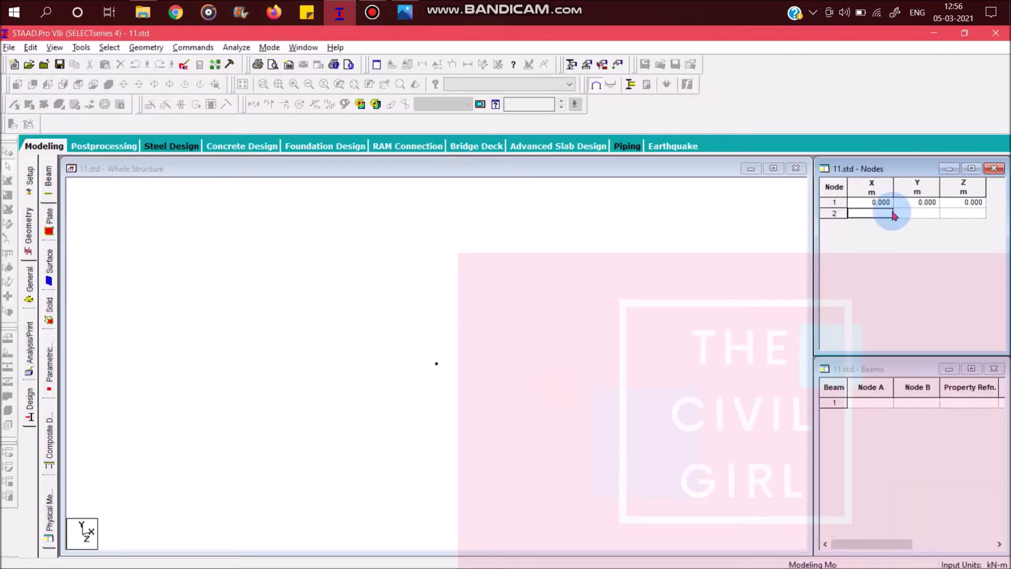
{"action": "type", "text": "18.44"}
{"action": "left_click", "coordinate": [892, 212]}
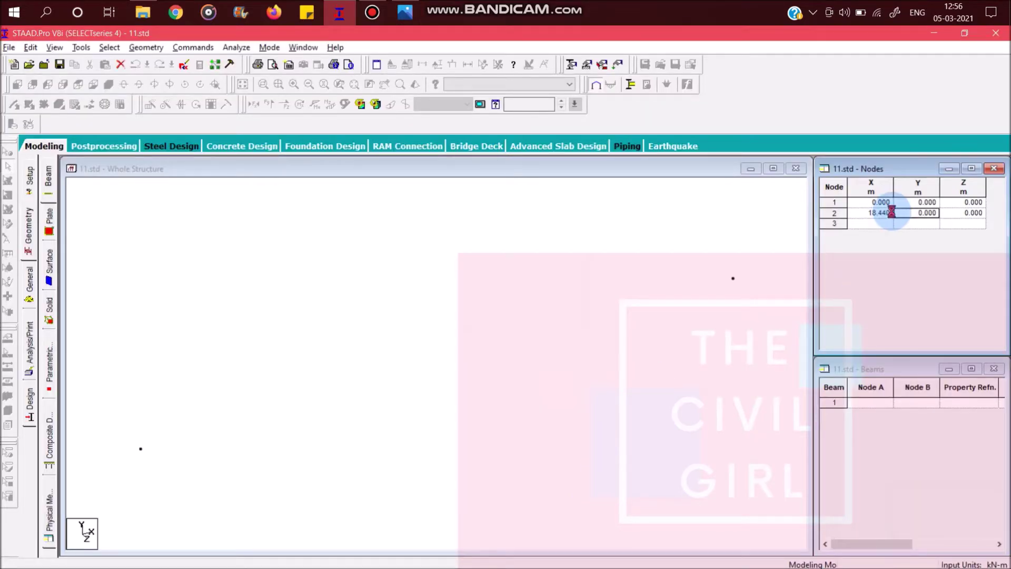
- Return to the modeling job setup page and show the new structure in front view
{"action": "left_click", "coordinate": [46, 148]}
{"action": "left_click", "coordinate": [17, 86]}
{"action": "left_click", "coordinate": [148, 315]}
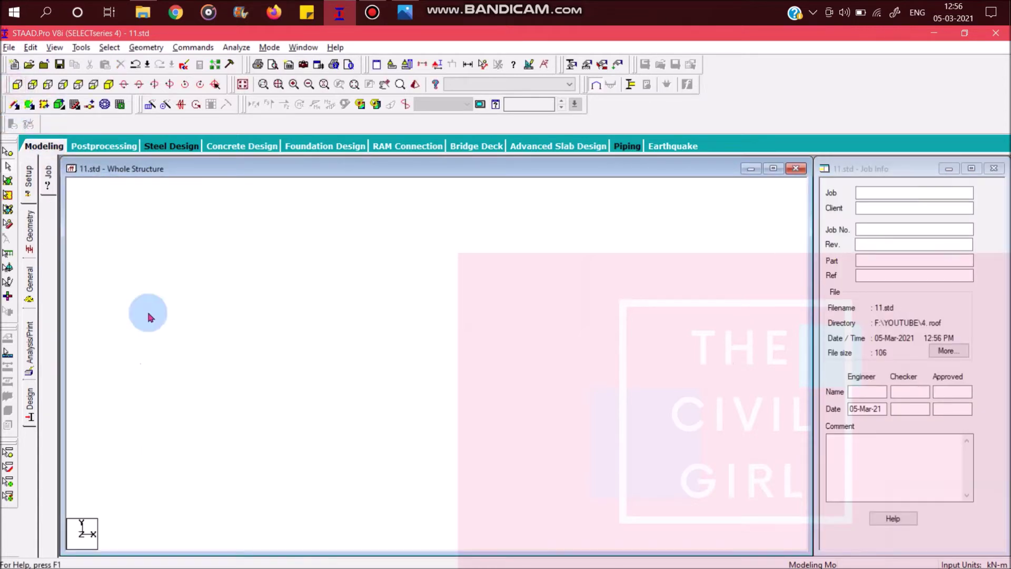
- Repeat both base nodes once by 11.55 m in Y with linked steps, taking the column height from the reference screenshots in Photos
{"action": "left_click", "coordinate": [176, 340]}
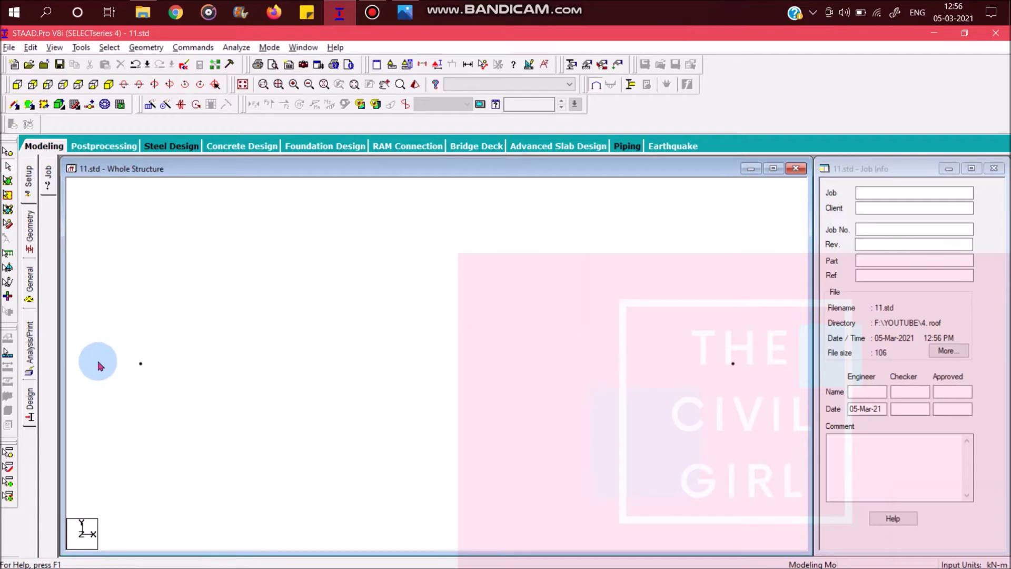
{"action": "left_click_drag", "start_coordinate": [634, 372], "coordinate": [767, 372]}
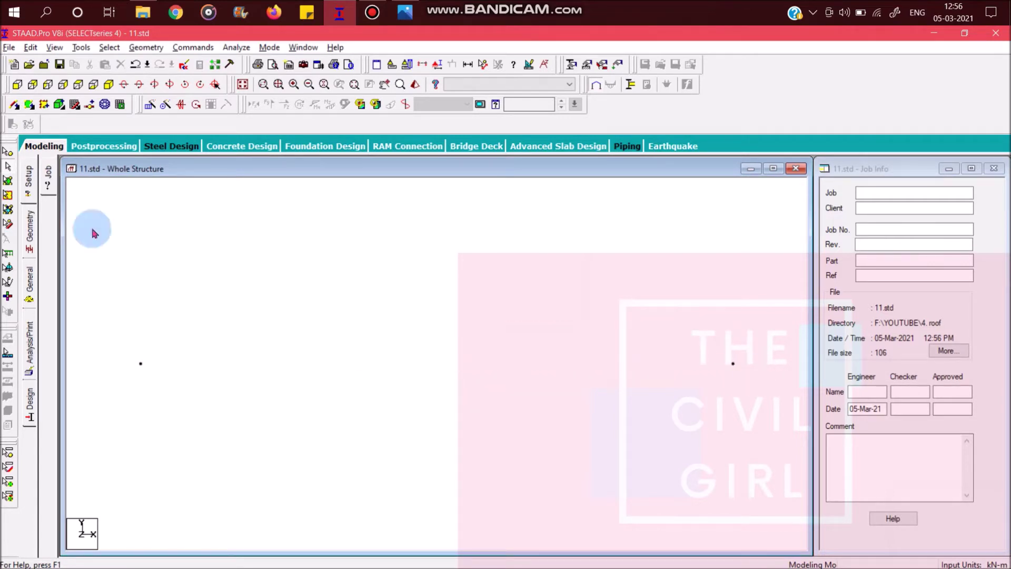
{"action": "left_click", "coordinate": [10, 152]}
{"action": "left_click_drag", "start_coordinate": [118, 324], "coordinate": [775, 388]}
{"action": "left_click", "coordinate": [150, 104]}
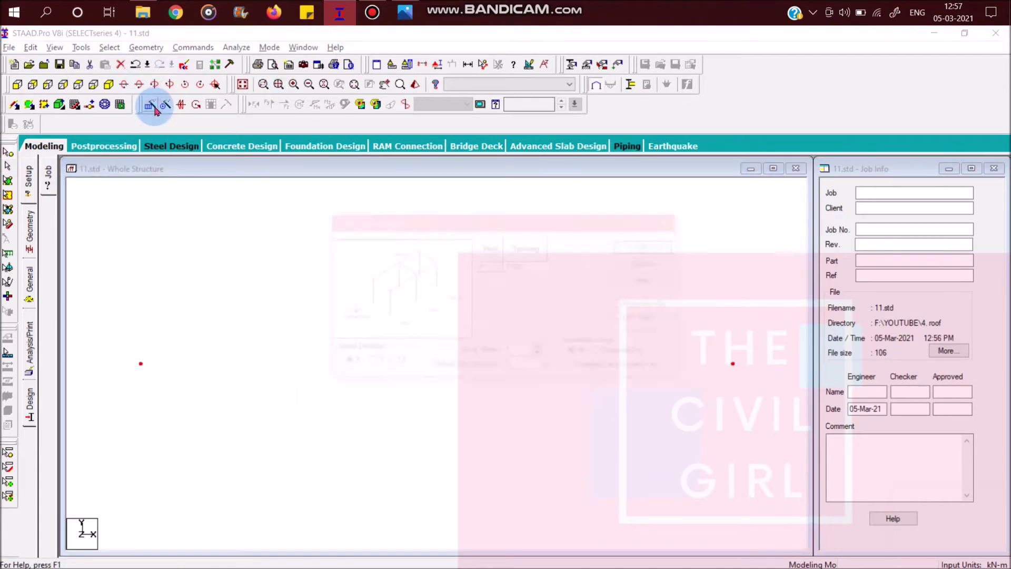
{"action": "key", "text": "alt+Tab"}
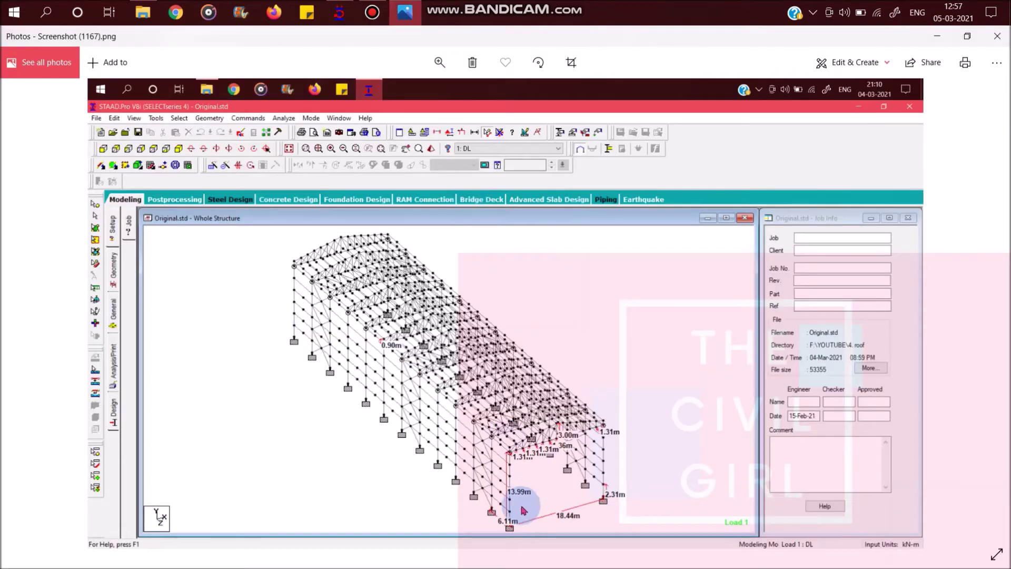
{"action": "key", "text": "Right"}
{"action": "key", "text": "Right"}
{"action": "key", "text": "Right"}
{"action": "key", "text": "Right"}
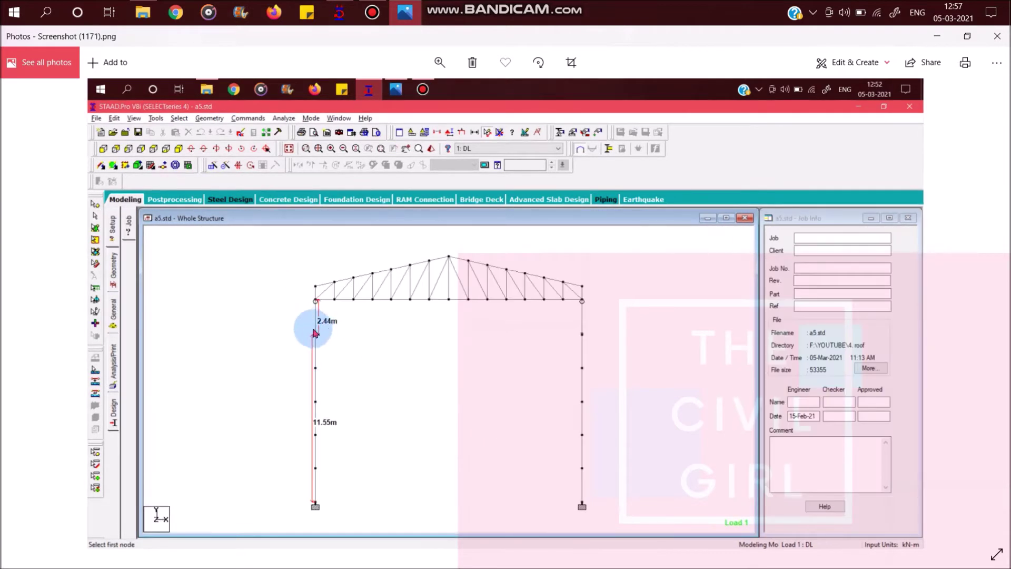
{"action": "key", "text": "alt+Tab"}
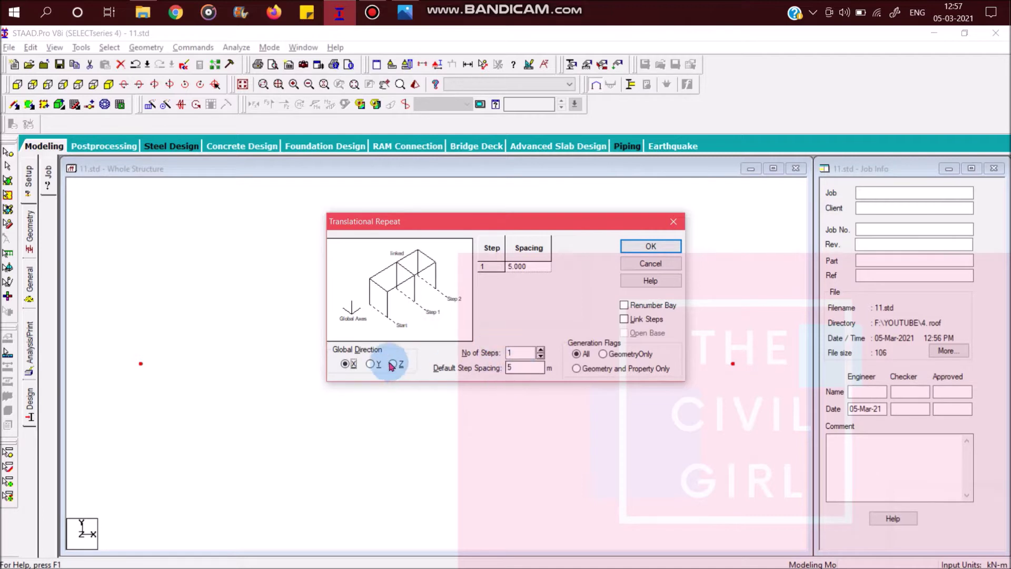
{"action": "left_click", "coordinate": [371, 364]}
{"action": "double_click", "coordinate": [510, 368]}
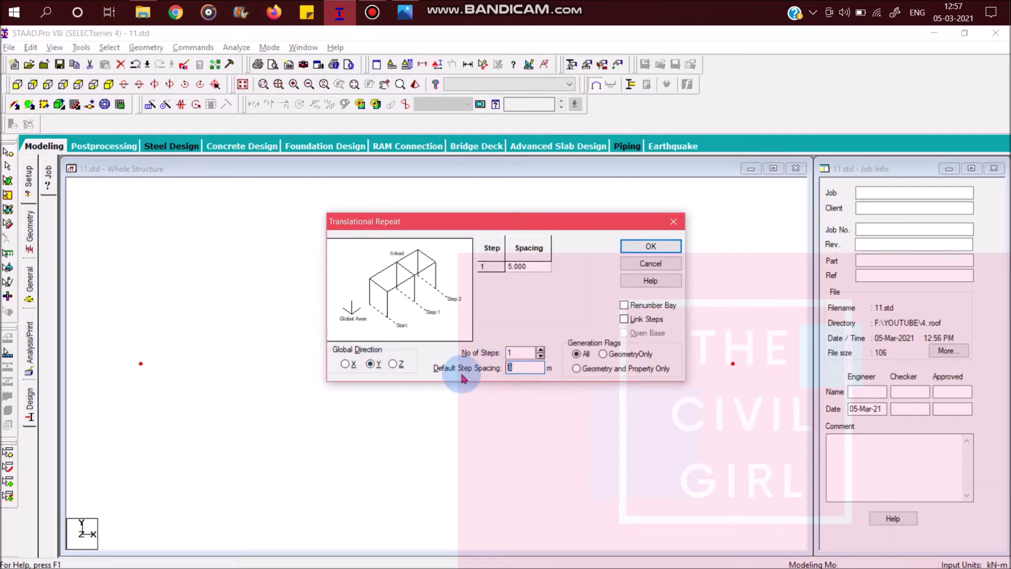
{"action": "type", "text": "11.55"}
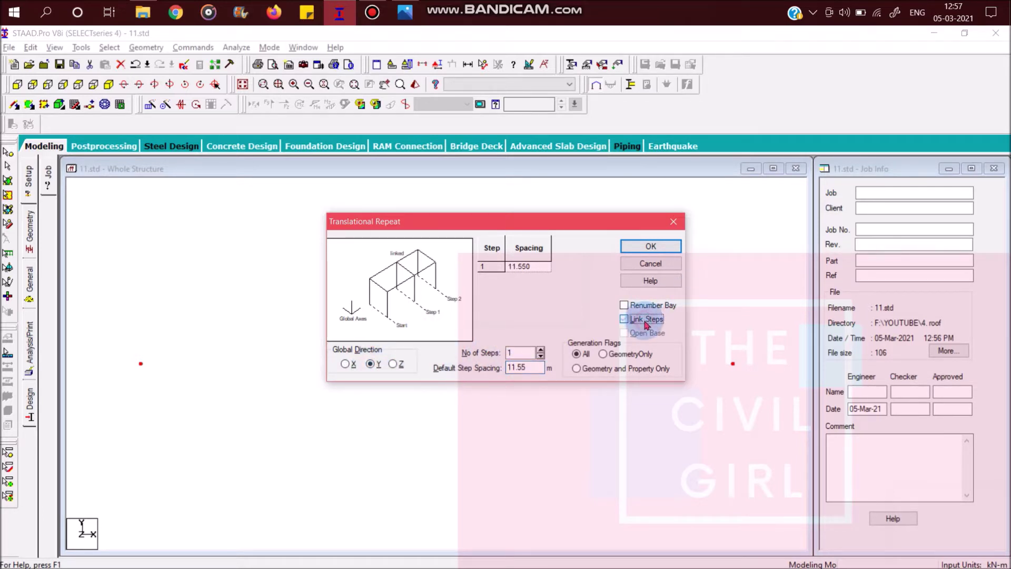
{"action": "left_click", "coordinate": [646, 323]}
{"action": "left_click", "coordinate": [651, 246]}
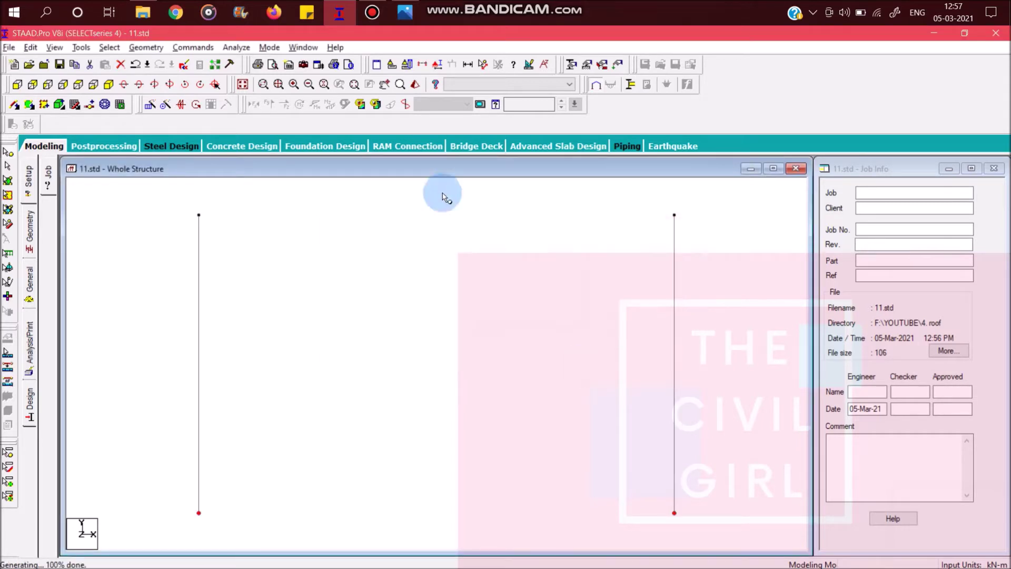
- Repeat the two upper column nodes once by 2.44 m in Y with linked steps, checking the height in the Photos reference
{"action": "left_click_drag", "start_coordinate": [179, 196], "coordinate": [718, 226]}
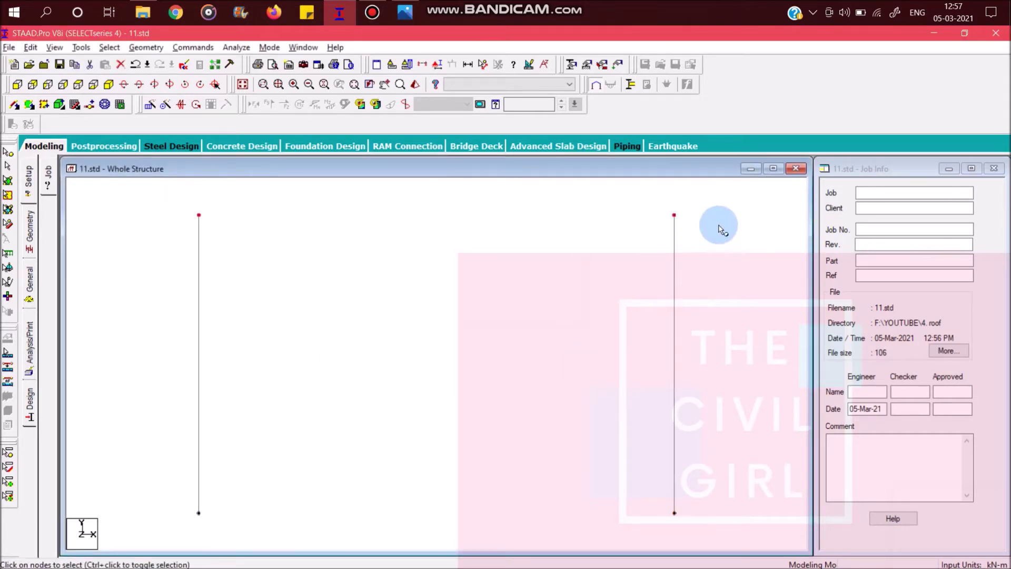
{"action": "left_click", "coordinate": [151, 109]}
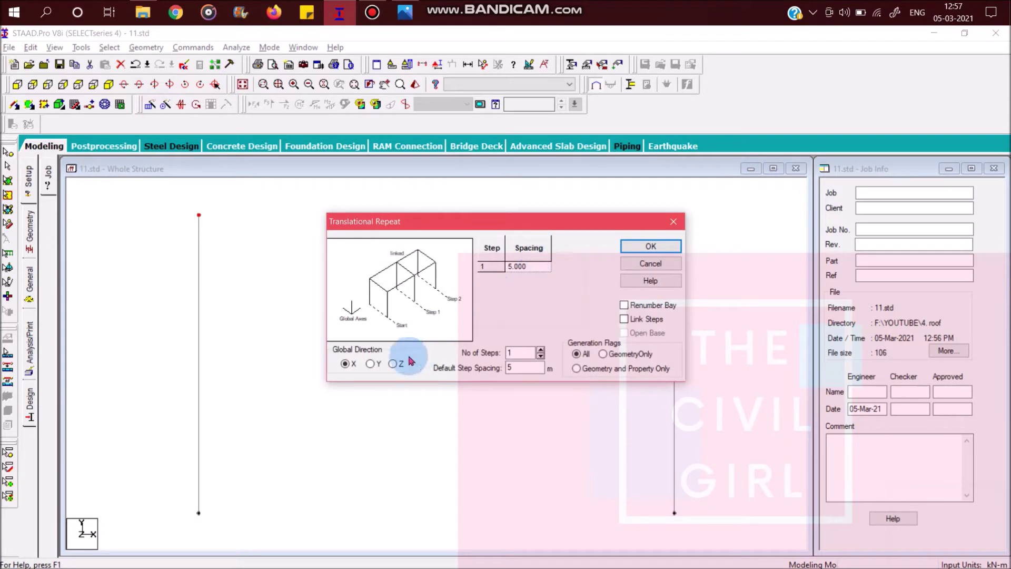
{"action": "key", "text": "alt+Tab"}
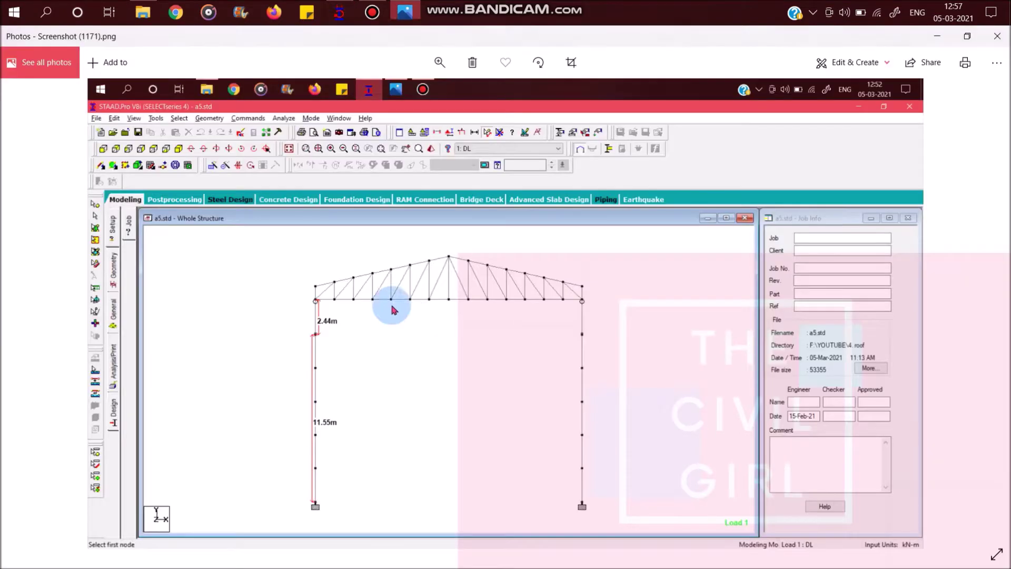
{"action": "key", "text": "alt+Tab"}
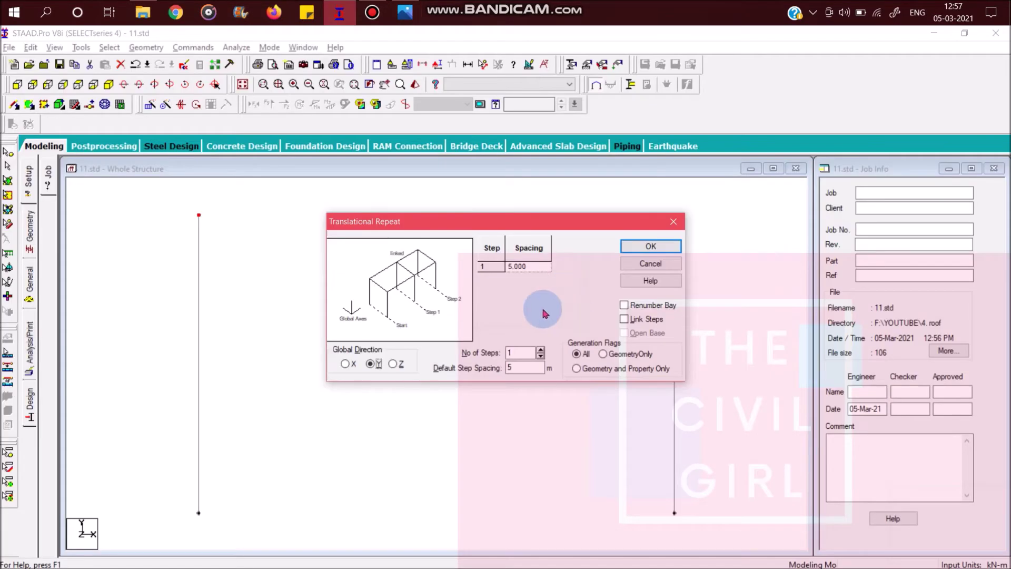
{"action": "double_click", "coordinate": [524, 367]}
{"action": "type", "text": "2.4"}
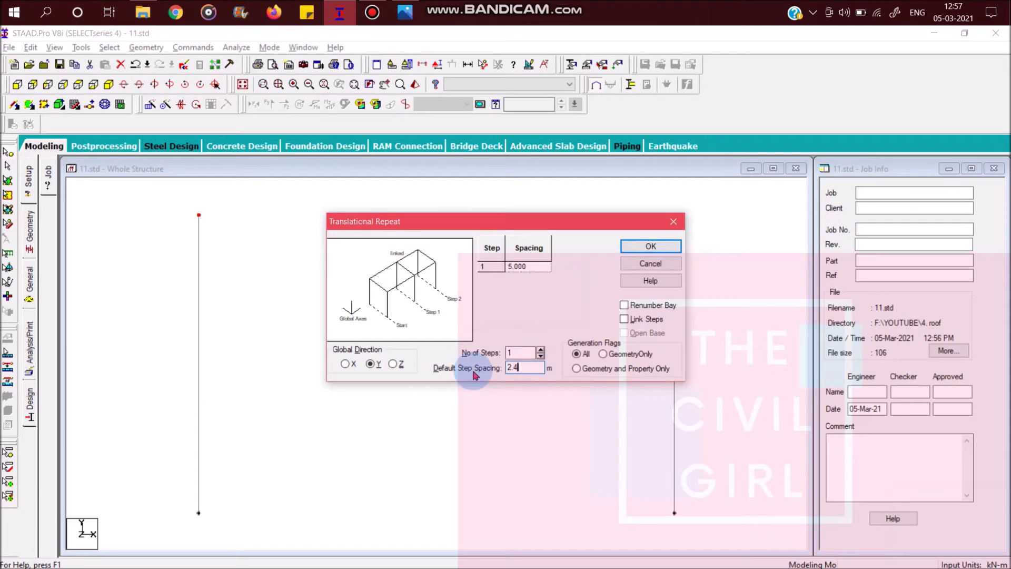
{"action": "type", "text": "4"}
{"action": "left_click", "coordinate": [651, 246]}
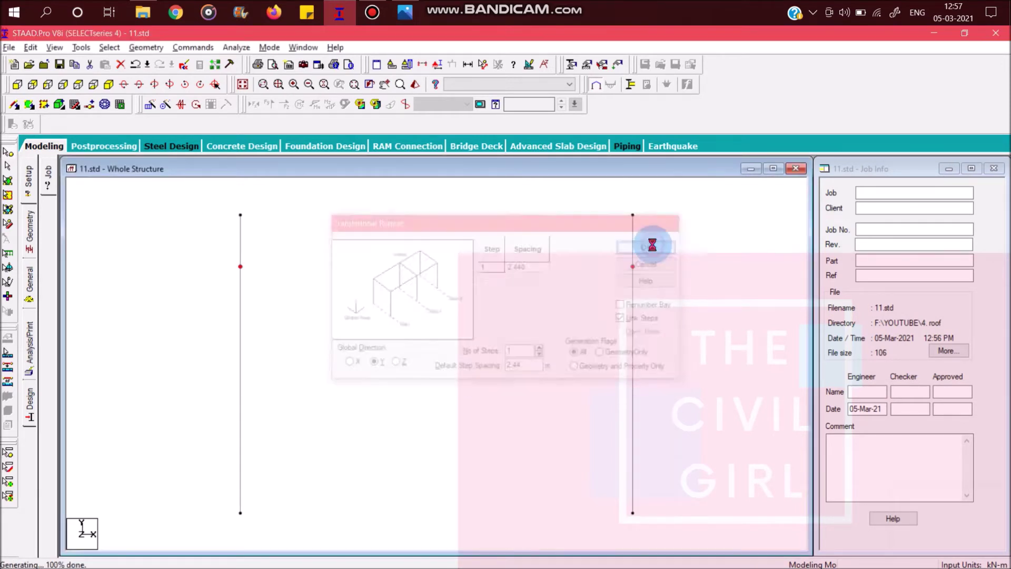
- Add a horizontal beam between the column tops, check the truss in the Photos reference, and insert a node at the beam's midpoint
{"action": "left_click", "coordinate": [15, 105]}
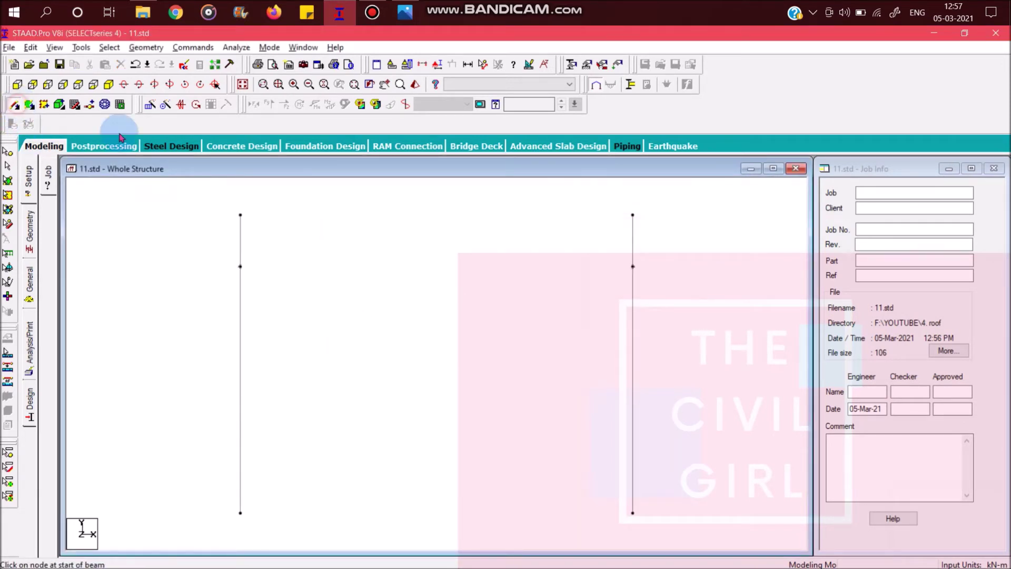
{"action": "mouse_move", "coordinate": [240, 215]}
{"action": "left_mouse_down"}
{"action": "mouse_move", "coordinate": [605, 204]}
{"action": "mouse_move", "coordinate": [639, 216]}
{"action": "left_mouse_up"}
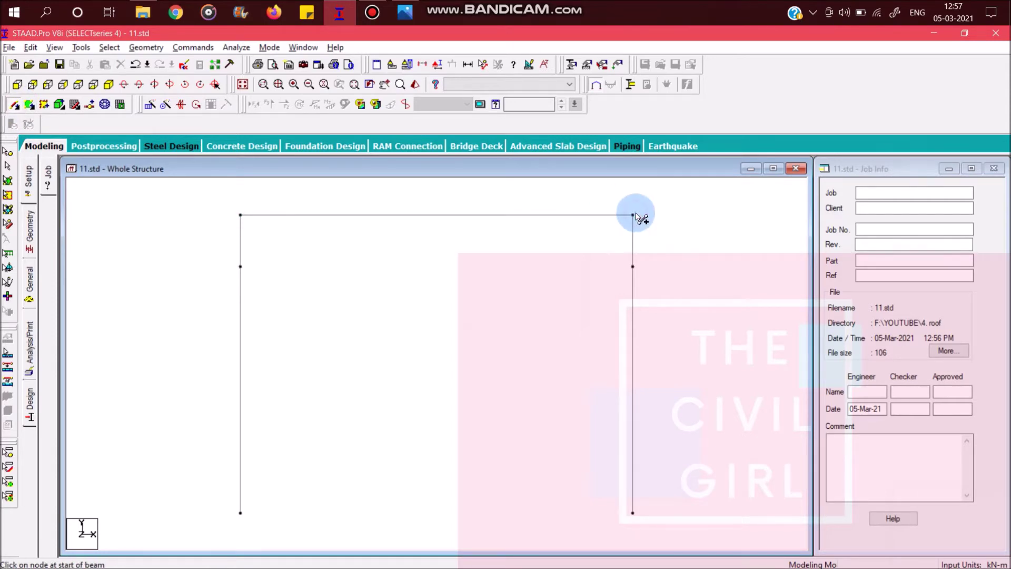
{"action": "key", "text": "alt+Tab"}
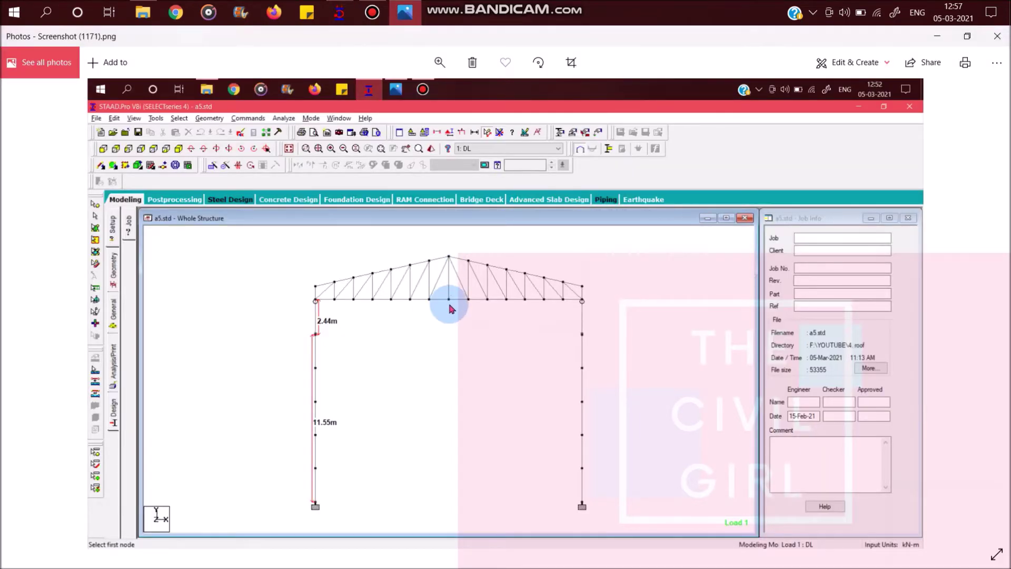
{"action": "key", "text": "Left"}
{"action": "key", "text": "Left"}
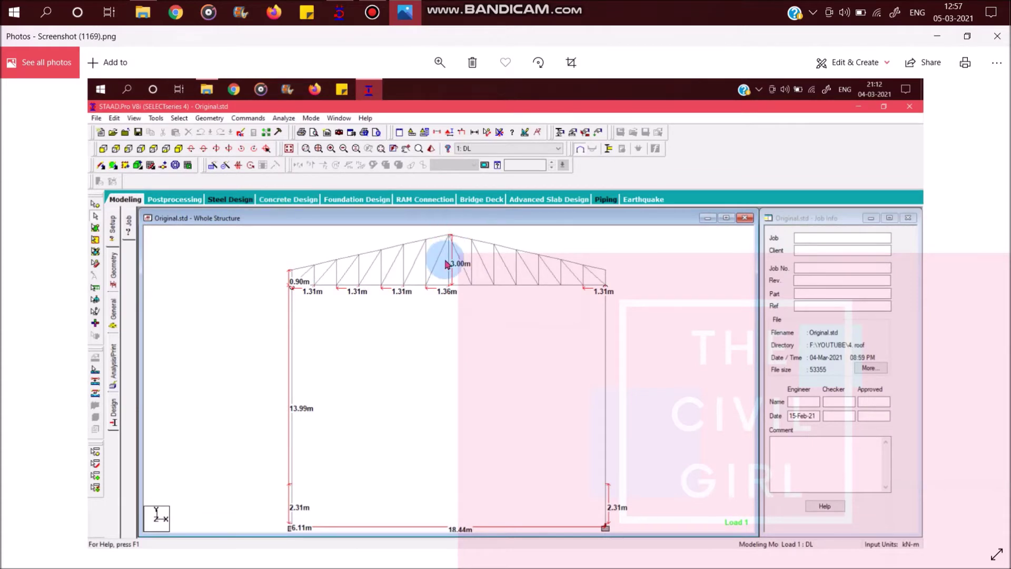
{"action": "key", "text": "alt+Tab"}
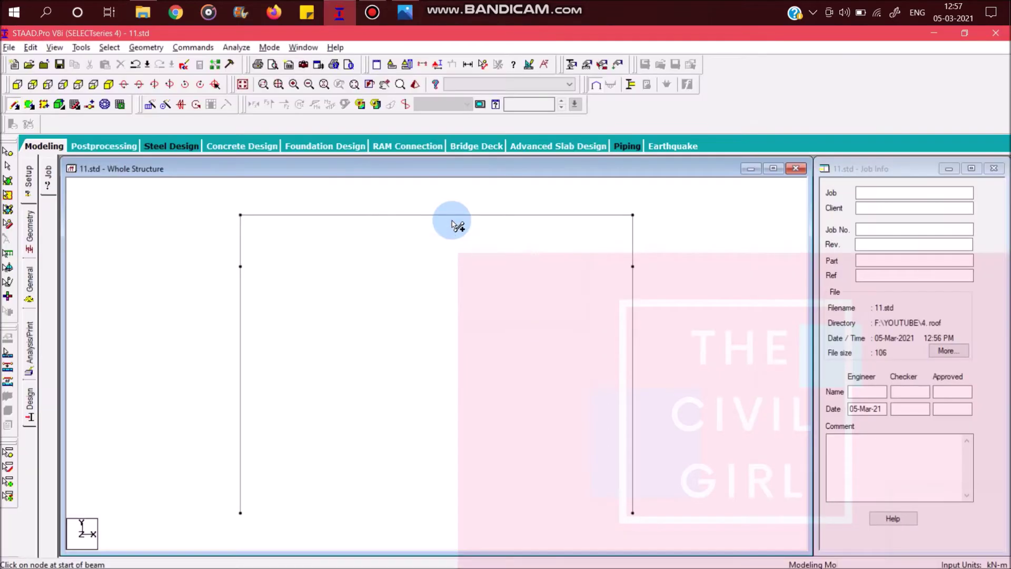
{"action": "left_click", "coordinate": [89, 104]}
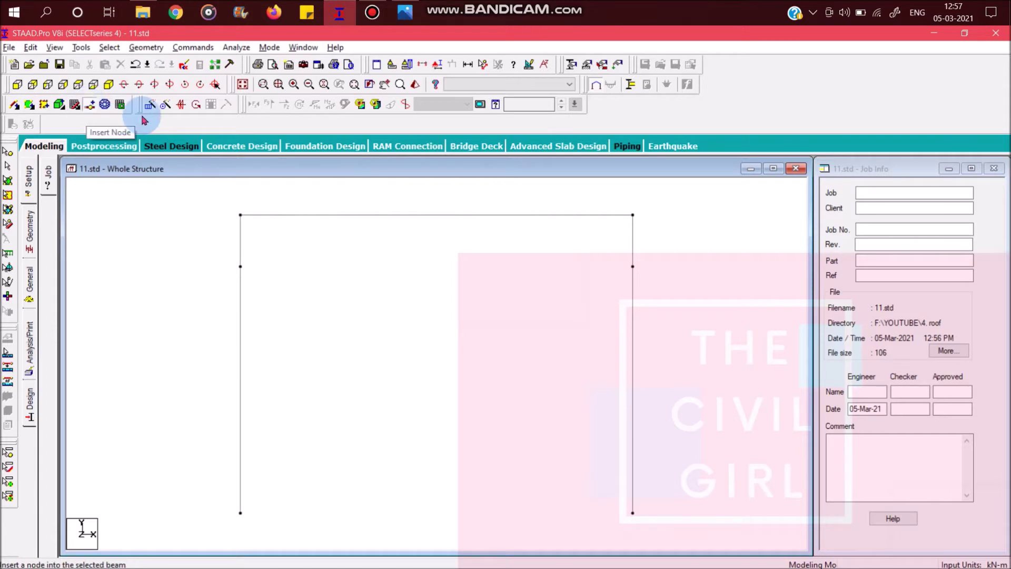
{"action": "left_click", "coordinate": [422, 215]}
{"action": "left_click", "coordinate": [445, 354]}
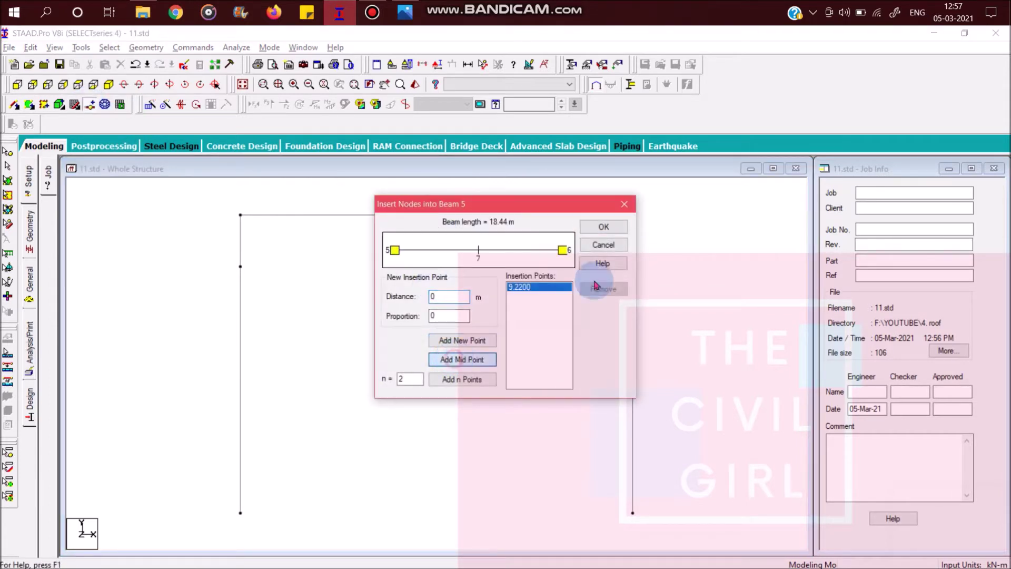
{"action": "left_click", "coordinate": [603, 228]}
- Repeat the horizontal beam's midpoint node once by 3 m in Y with linked steps to form the central truss post
{"action": "left_click", "coordinate": [14, 104]}
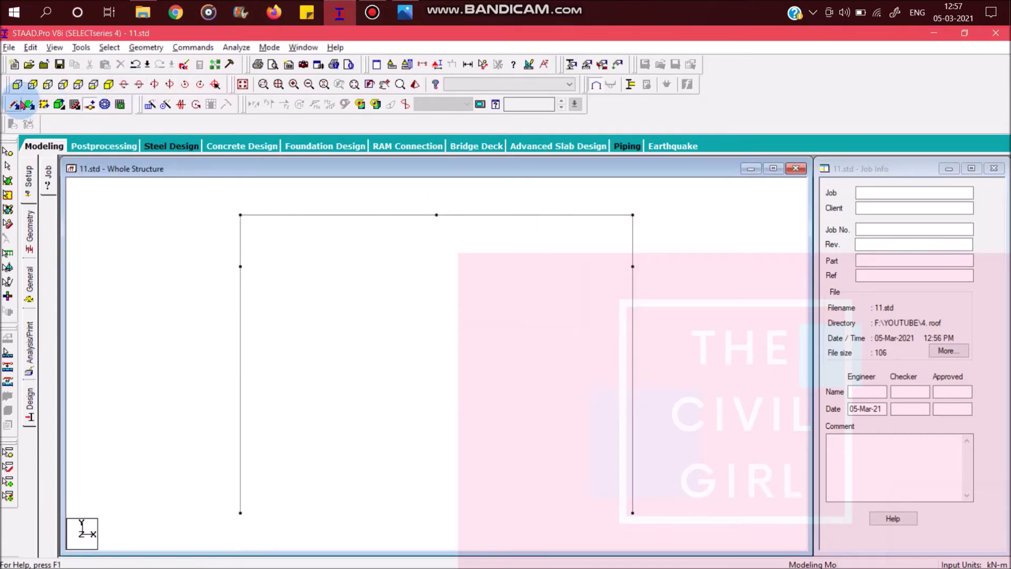
{"action": "left_click", "coordinate": [8, 151]}
{"action": "left_click_drag", "start_coordinate": [417, 201], "coordinate": [467, 236]}
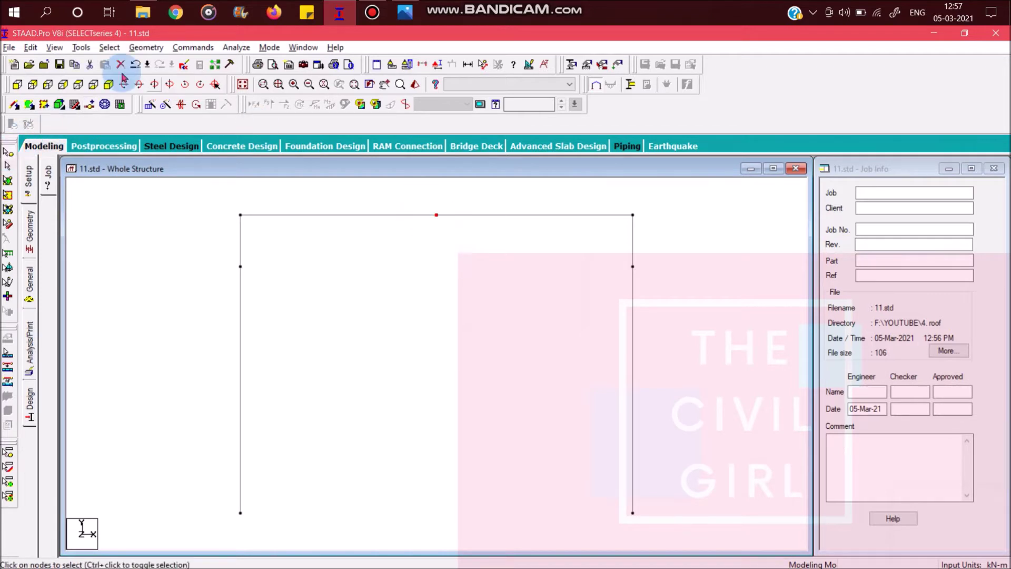
{"action": "left_click", "coordinate": [151, 103]}
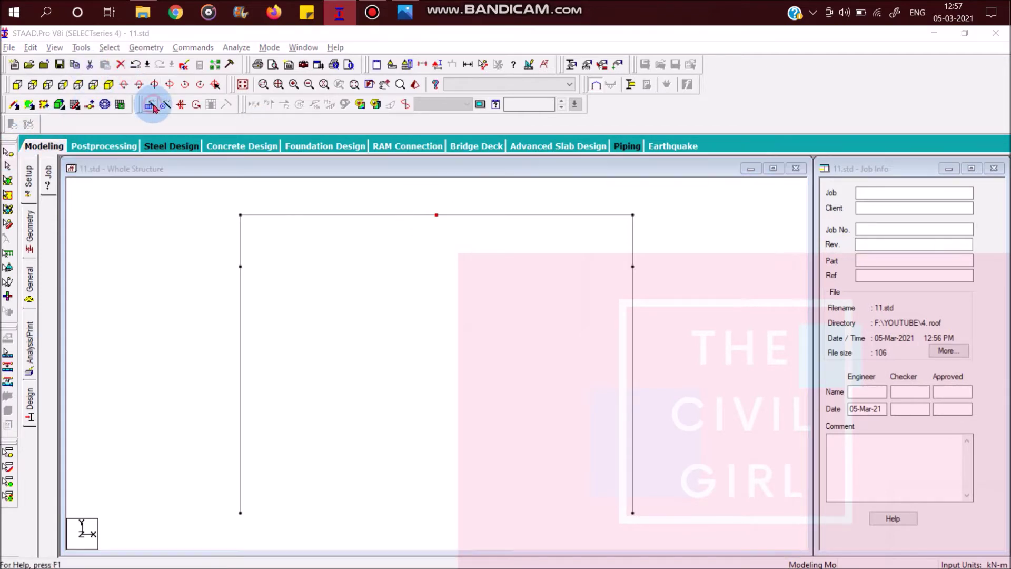
{"action": "left_click", "coordinate": [368, 363]}
{"action": "double_click", "coordinate": [510, 368]}
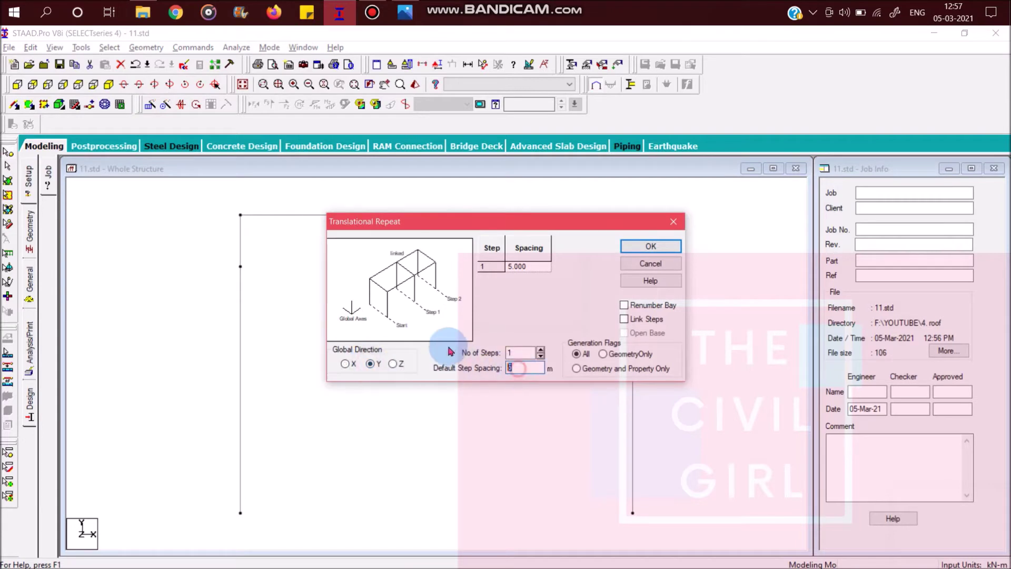
{"action": "left_click", "coordinate": [651, 246]}
{"action": "left_click", "coordinate": [389, 237]}
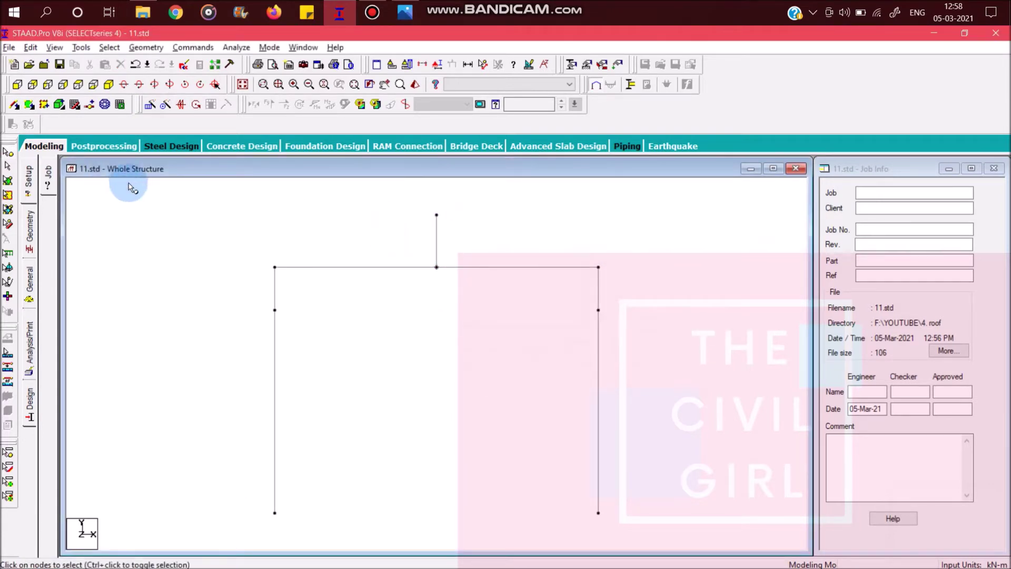
- Repeat the two end nodes of the horizontal beam once by 0.9 m in Y with linked steps
{"action": "left_click", "coordinate": [275, 267]}
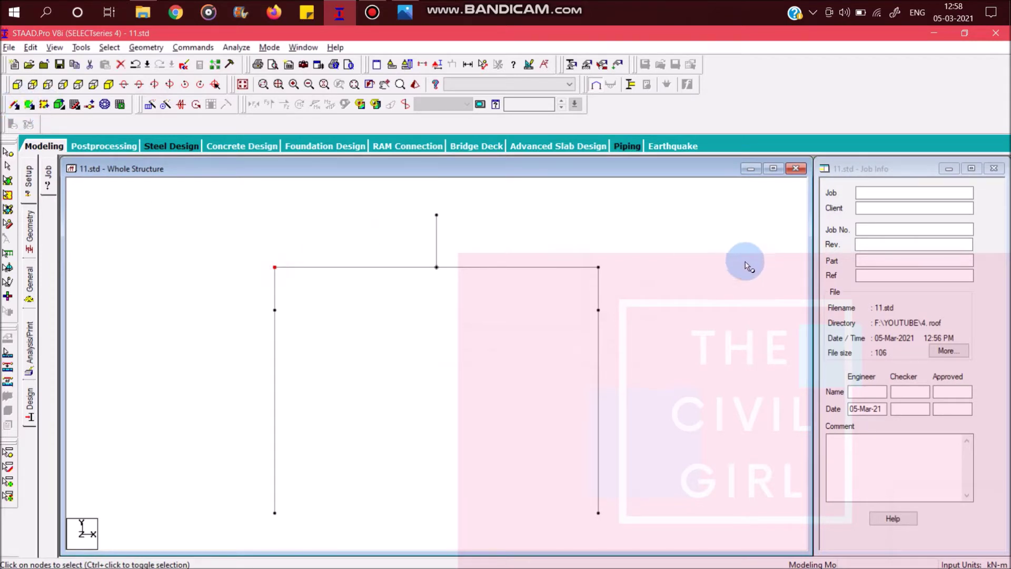
{"action": "left_click", "coordinate": [598, 268]}
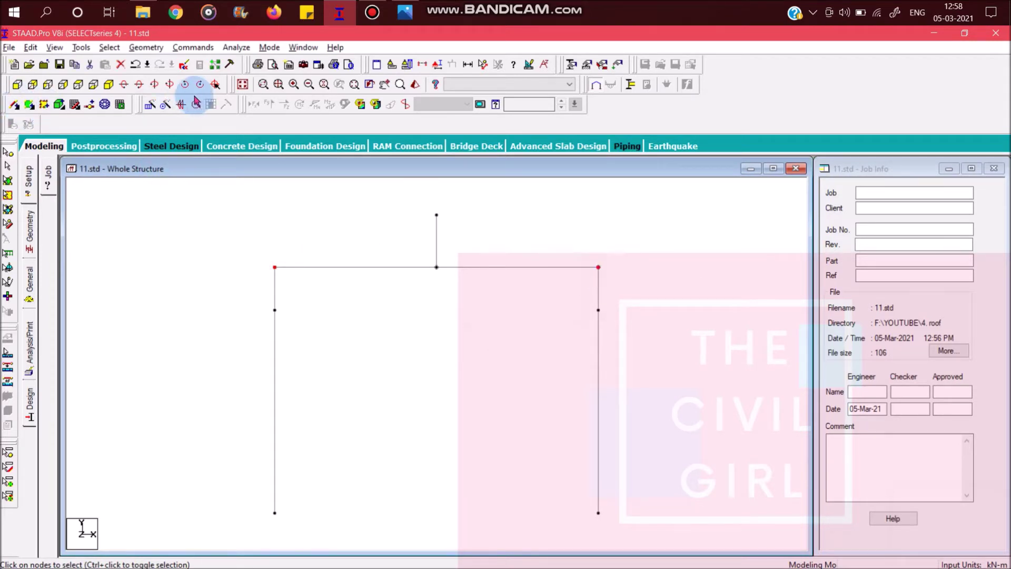
{"action": "left_click", "coordinate": [150, 104]}
{"action": "left_click", "coordinate": [371, 363]}
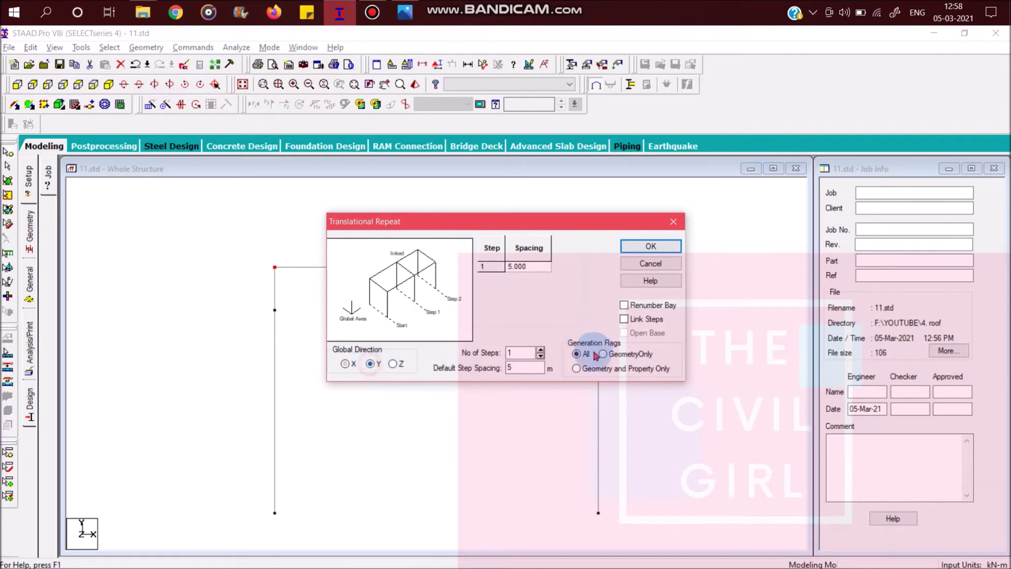
{"action": "double_click", "coordinate": [525, 367]}
{"action": "type", "text": "0.9"}
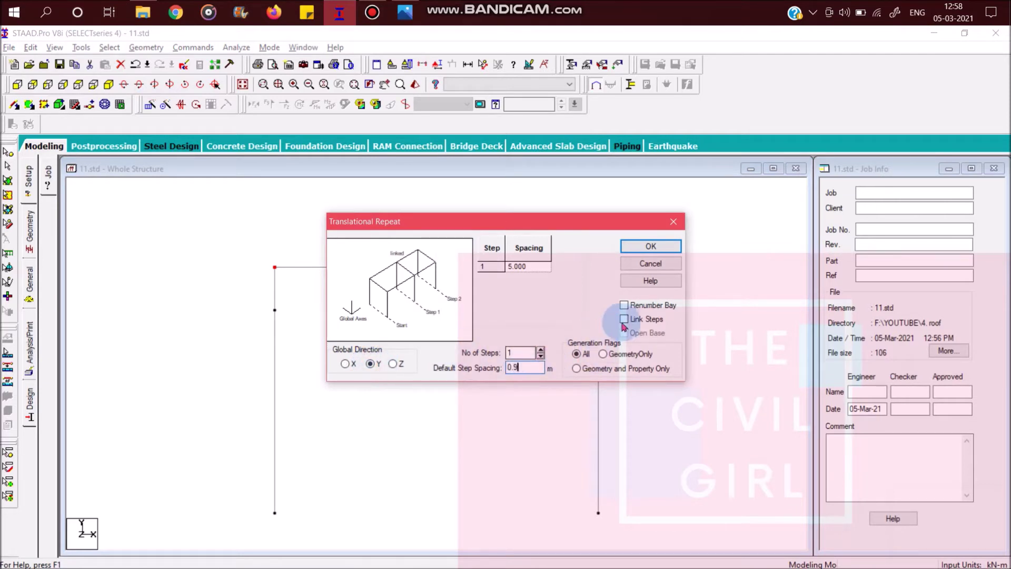
{"action": "left_click", "coordinate": [651, 246]}
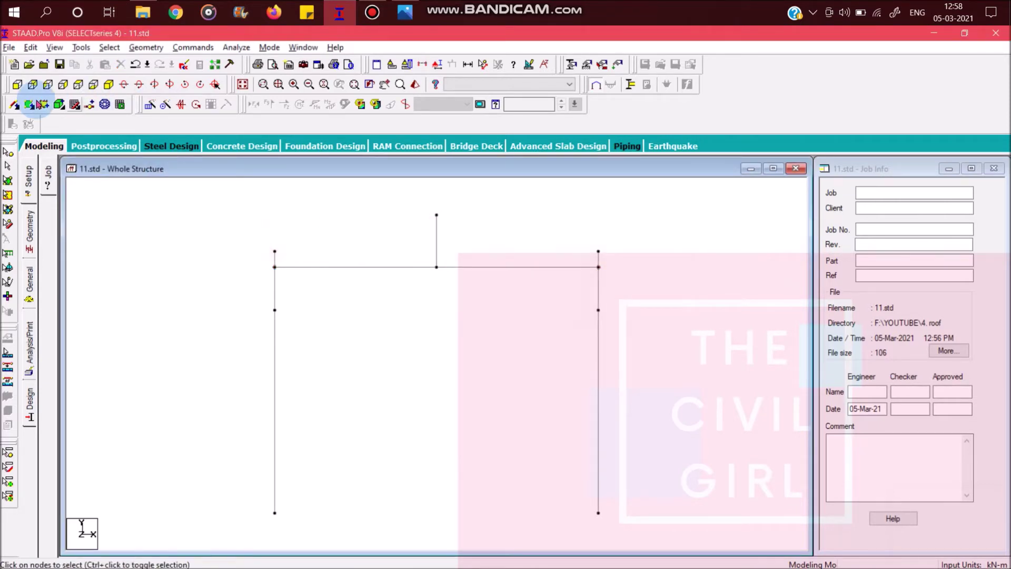
- Add sloping top-chord beams from both end posts to the central post's top, and switch to the reference truss in Photos
{"action": "left_click", "coordinate": [16, 104]}
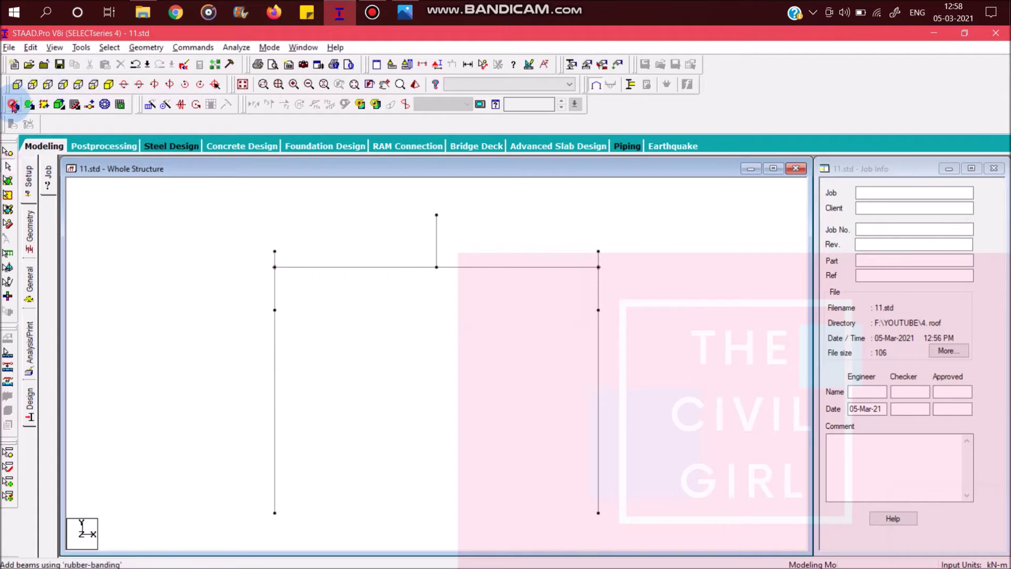
{"action": "left_click_drag", "start_coordinate": [273, 251], "coordinate": [591, 245]}
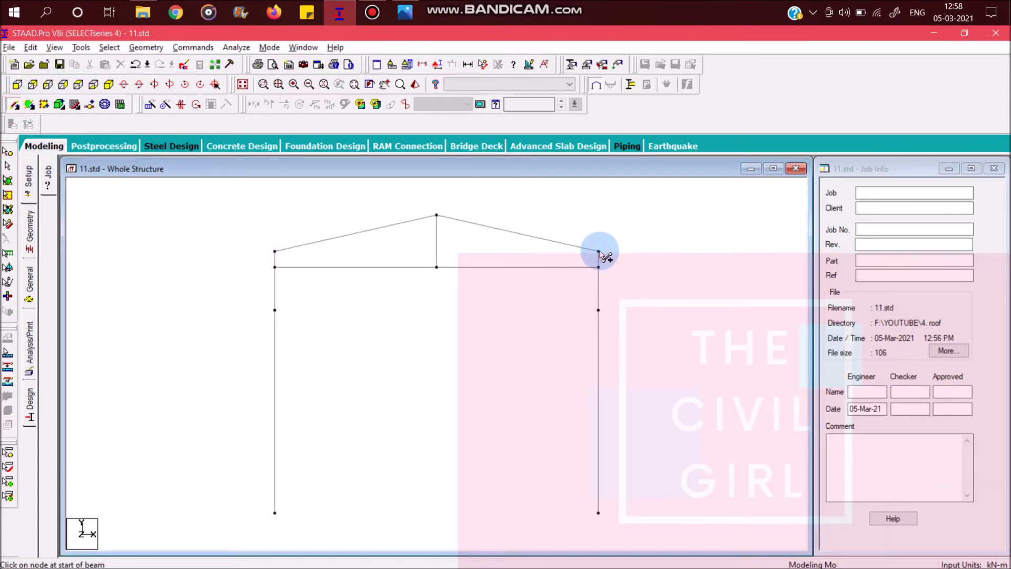
{"action": "key", "text": "alt+Tab"}
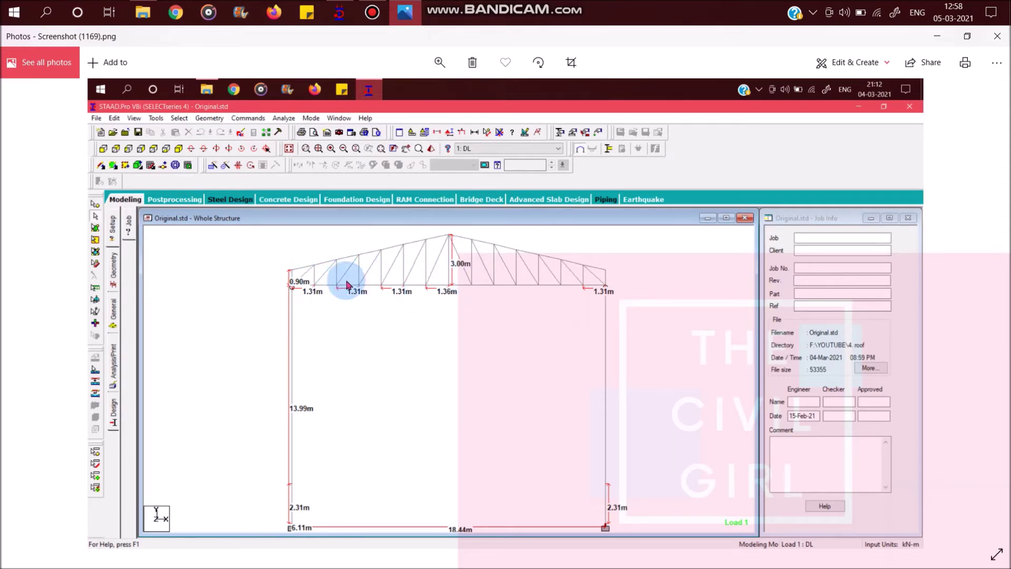
- Return to STAAD.Pro and repeat the bottom chord's left end node in X with 6 steps of 1.31 m, without linked steps
{"action": "key", "text": "alt+Tab"}
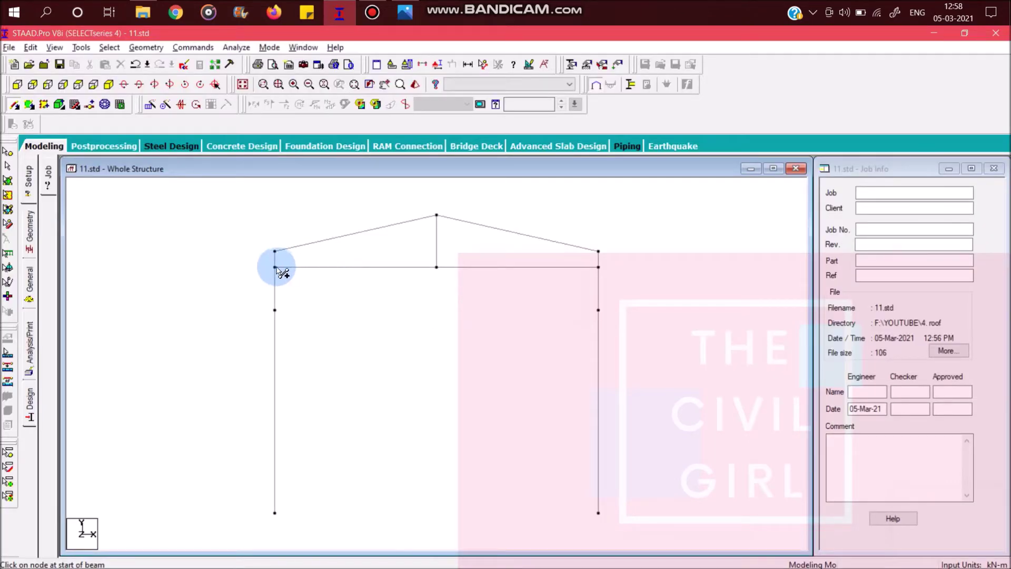
{"action": "left_click", "coordinate": [7, 151]}
{"action": "left_click", "coordinate": [275, 268]}
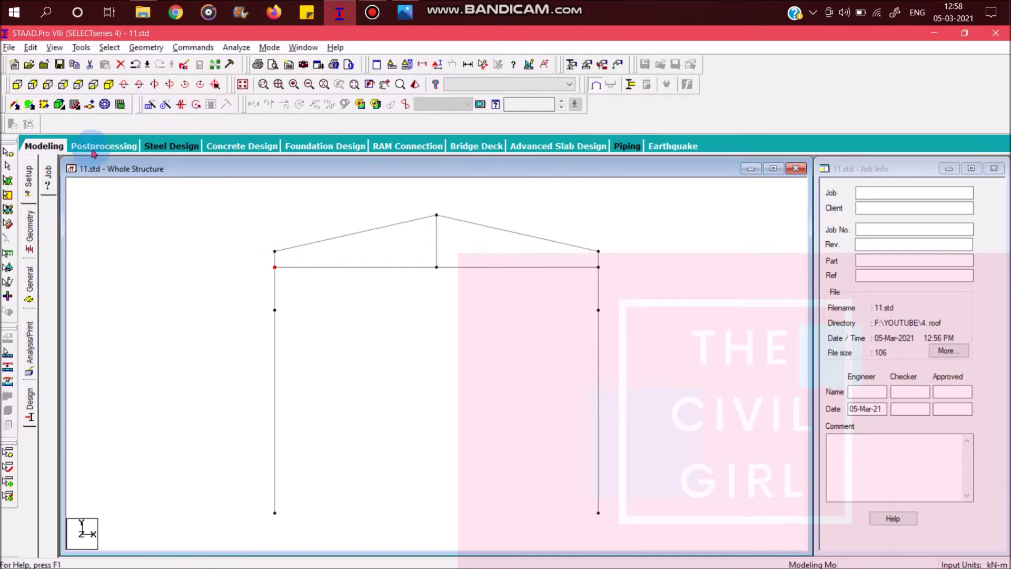
{"action": "left_click", "coordinate": [110, 86]}
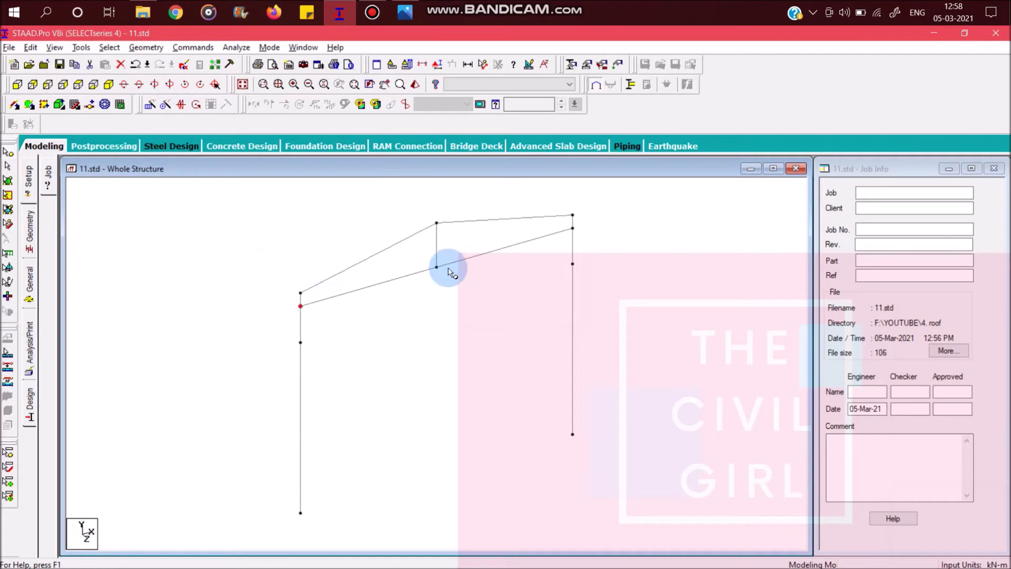
{"action": "left_click", "coordinate": [153, 105]}
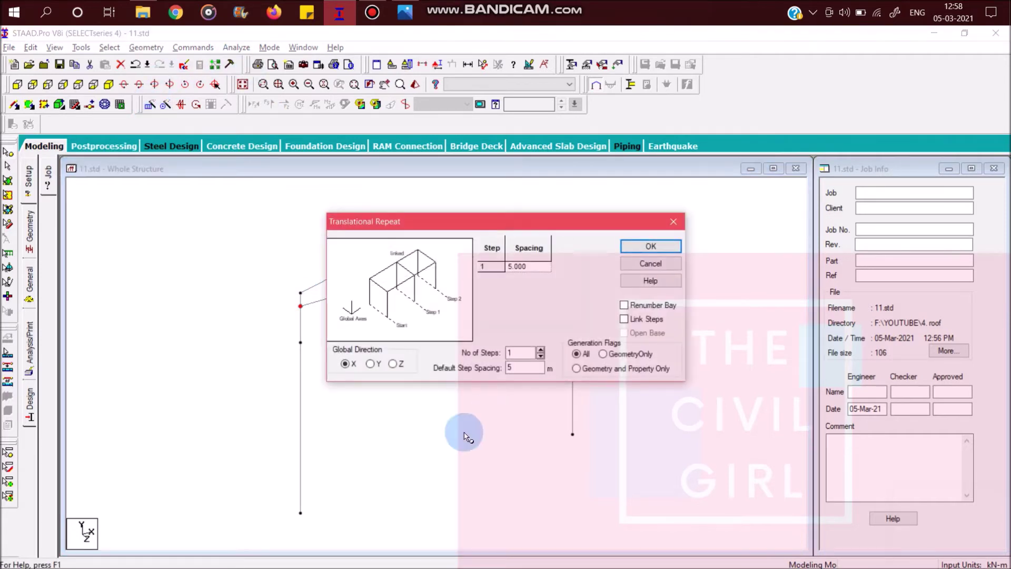
{"action": "double_click", "coordinate": [529, 368]}
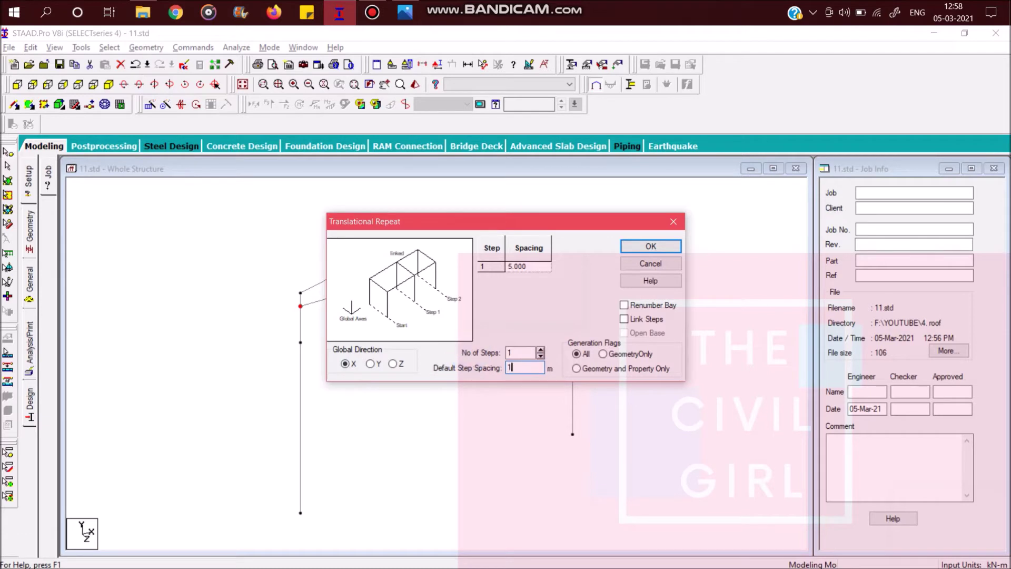
{"action": "type", "text": "1.31"}
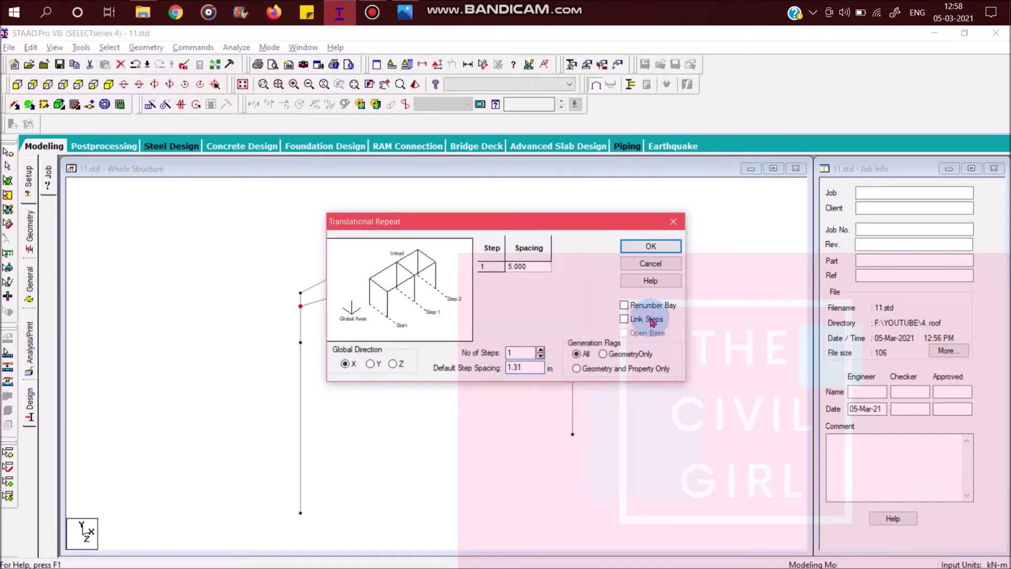
{"action": "double_click", "coordinate": [525, 352]}
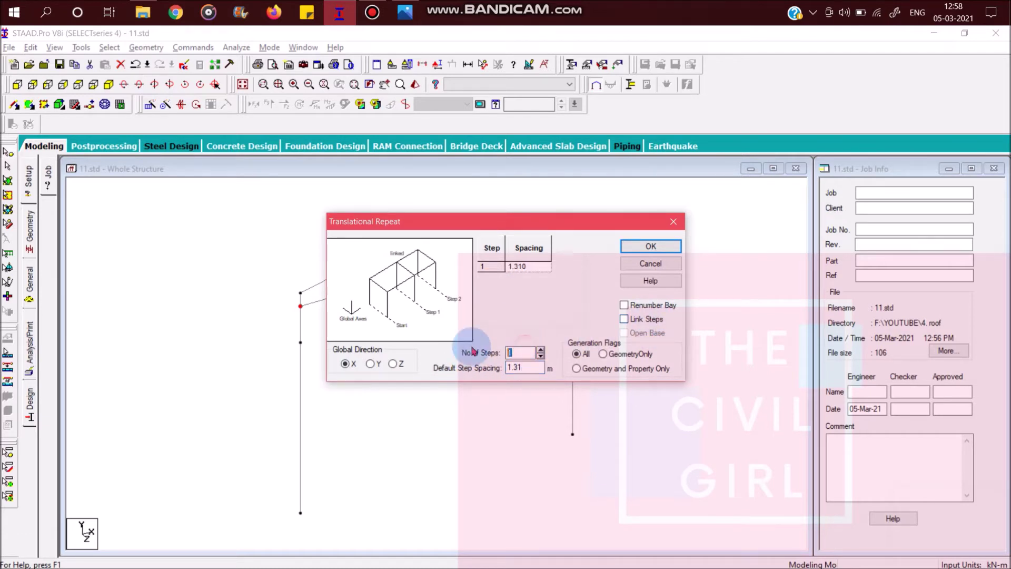
{"action": "type", "text": "6"}
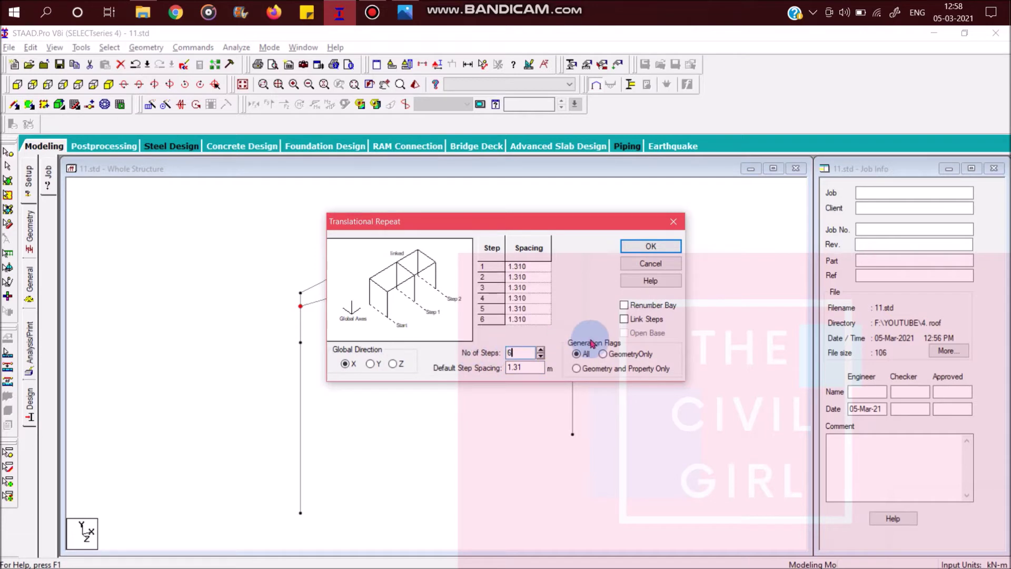
{"action": "left_click", "coordinate": [651, 247]}
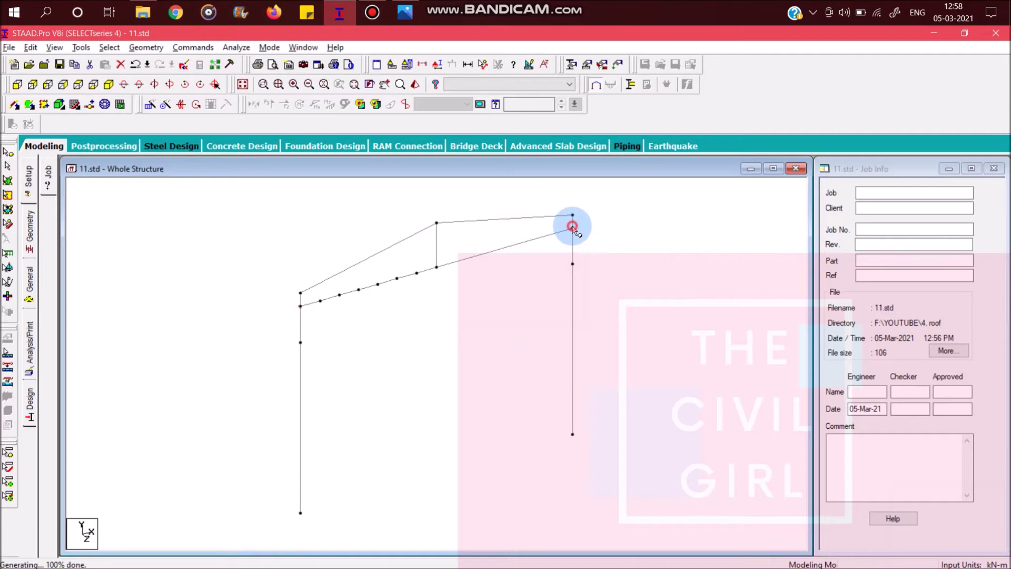
- Repeat the bottom chord's right end node in X with 6 steps of -1.31 m, without linked steps
{"action": "left_click", "coordinate": [148, 104]}
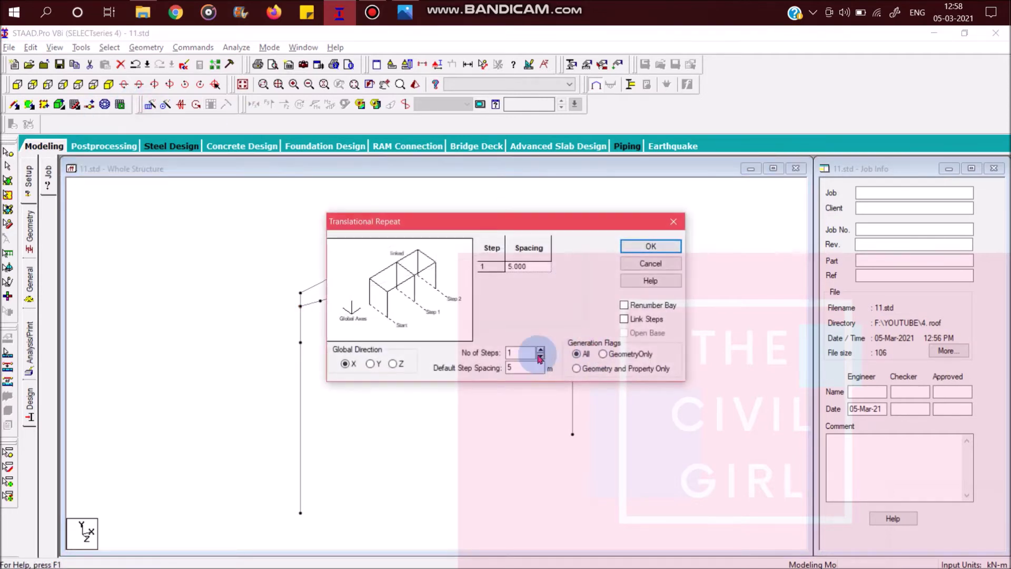
{"action": "double_click", "coordinate": [526, 368]}
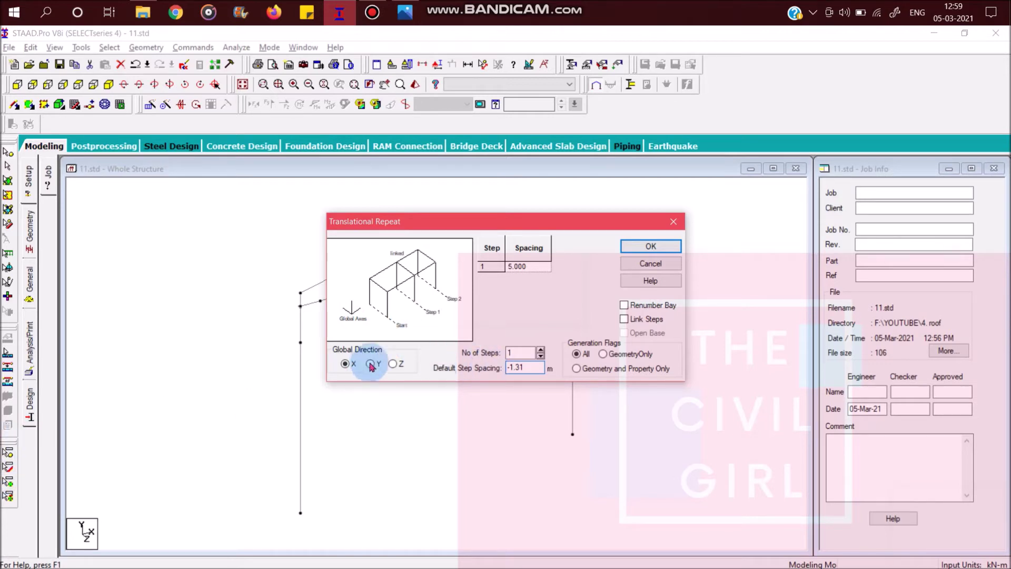
{"action": "left_click", "coordinate": [523, 352]}
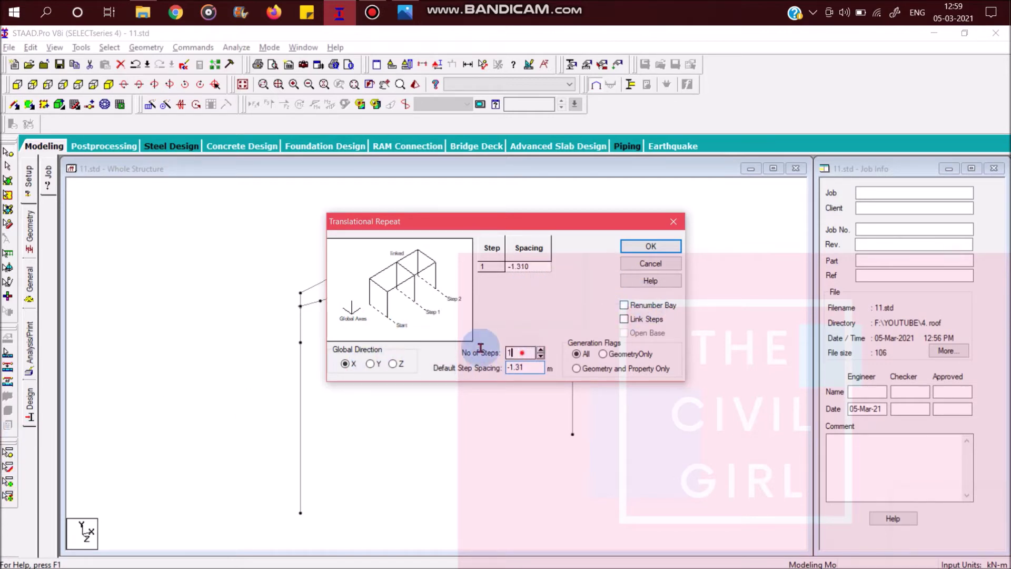
{"action": "type", "text": "6"}
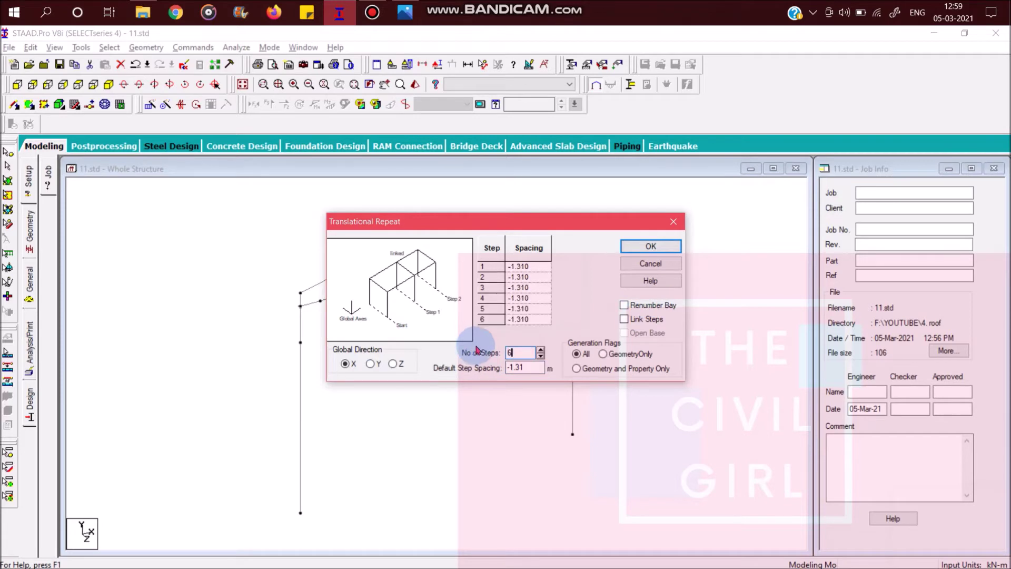
{"action": "left_click", "coordinate": [665, 247]}
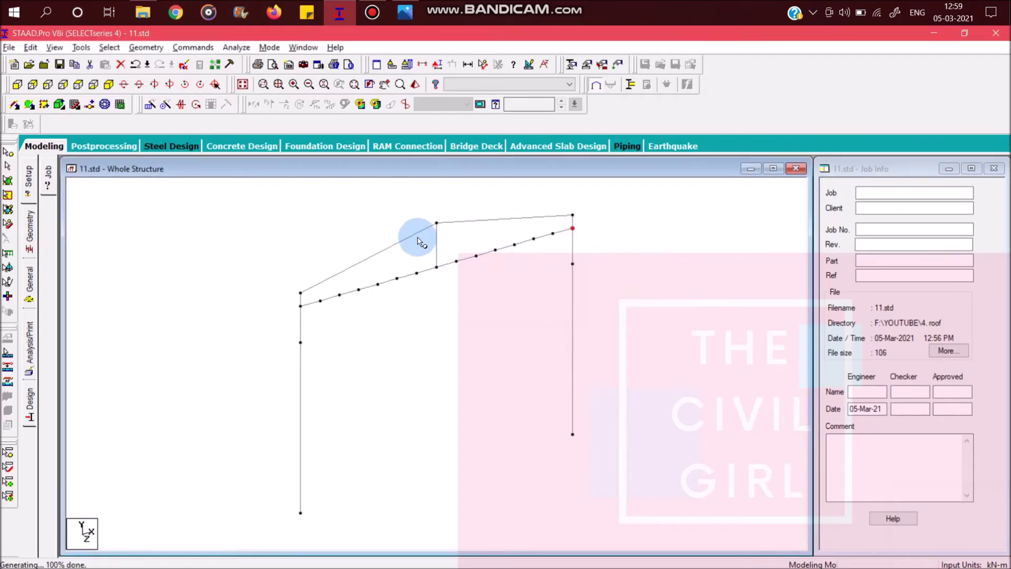
- Repeat the intermediate bottom-chord nodes on both sides of the central post once by 5 m in Y with linked steps
{"action": "key", "text": "ctrl+f"}
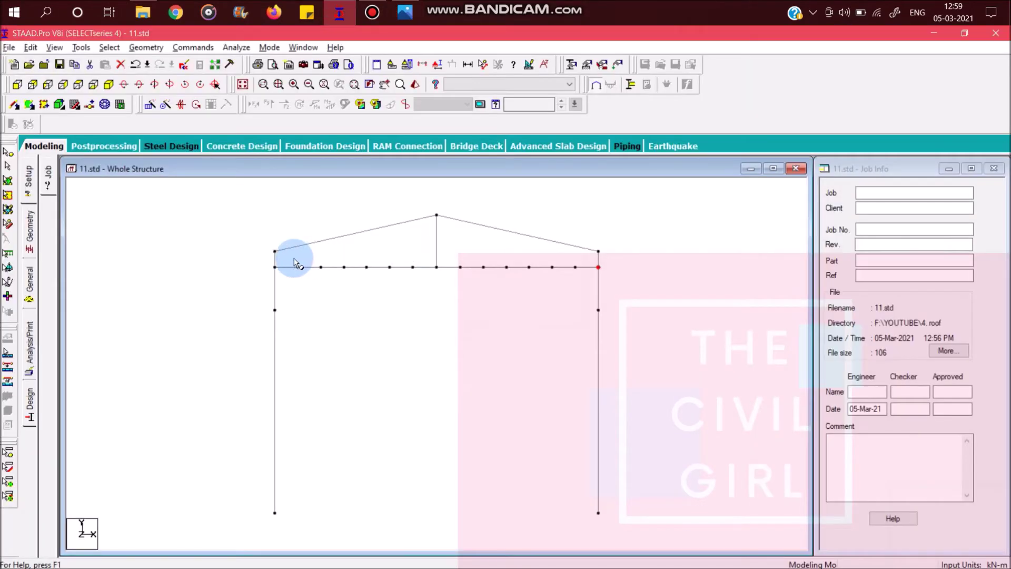
{"action": "left_click_drag", "start_coordinate": [293, 259], "coordinate": [406, 286]}
{"action": "left_click_drag", "start_coordinate": [456, 258], "coordinate": [590, 282], "text": "ctrl"}
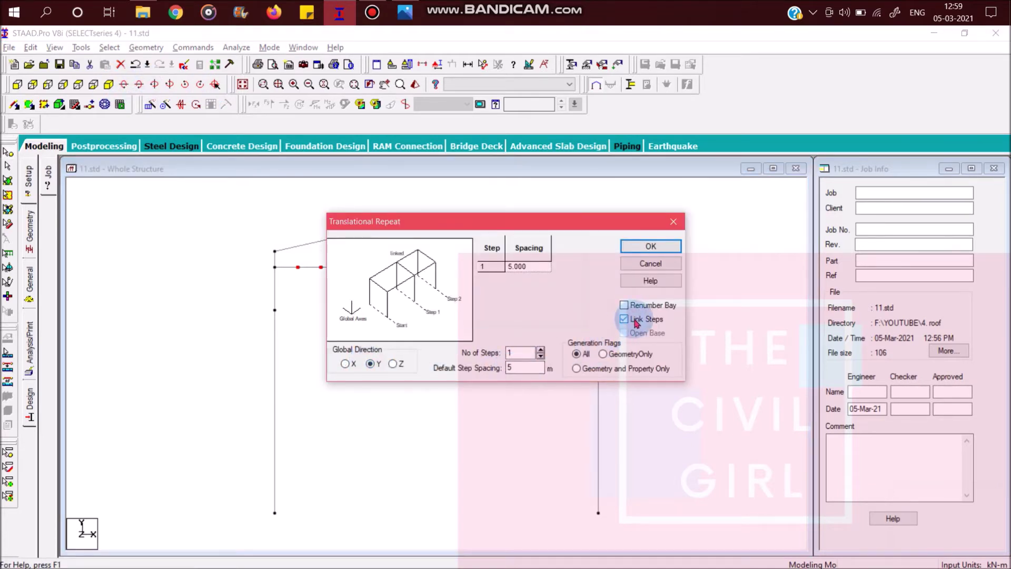
{"action": "left_click", "coordinate": [651, 246]}
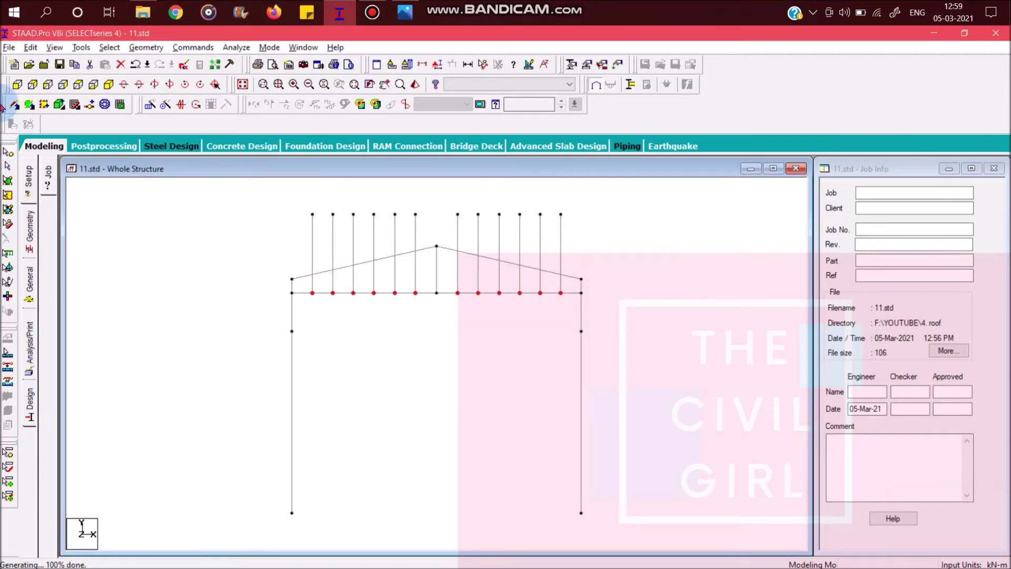
- Intersect the truss chords and vertical members with a tolerance of 0 m
{"action": "left_click", "coordinate": [14, 164]}
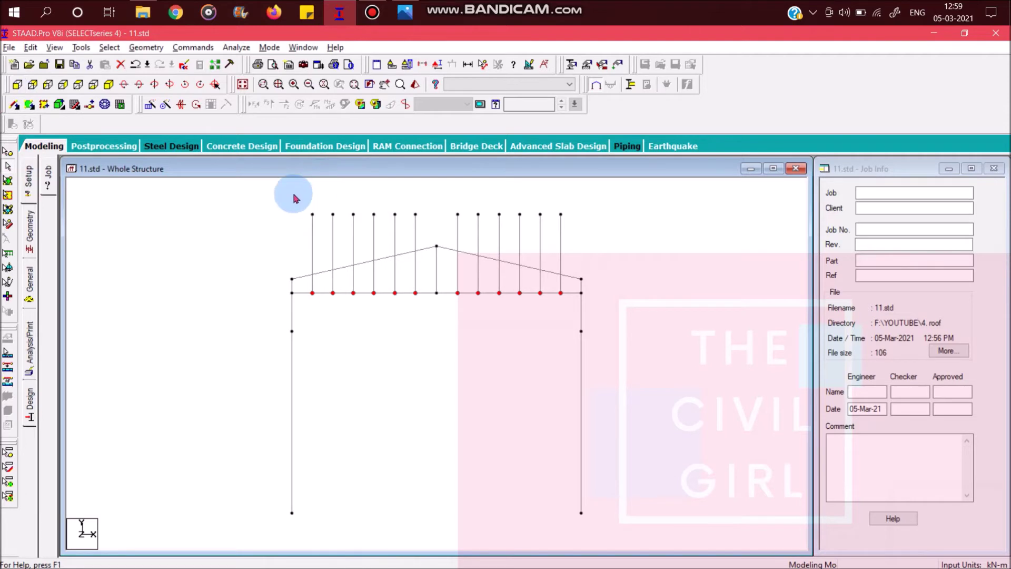
{"action": "left_click_drag", "start_coordinate": [293, 194], "coordinate": [571, 311]}
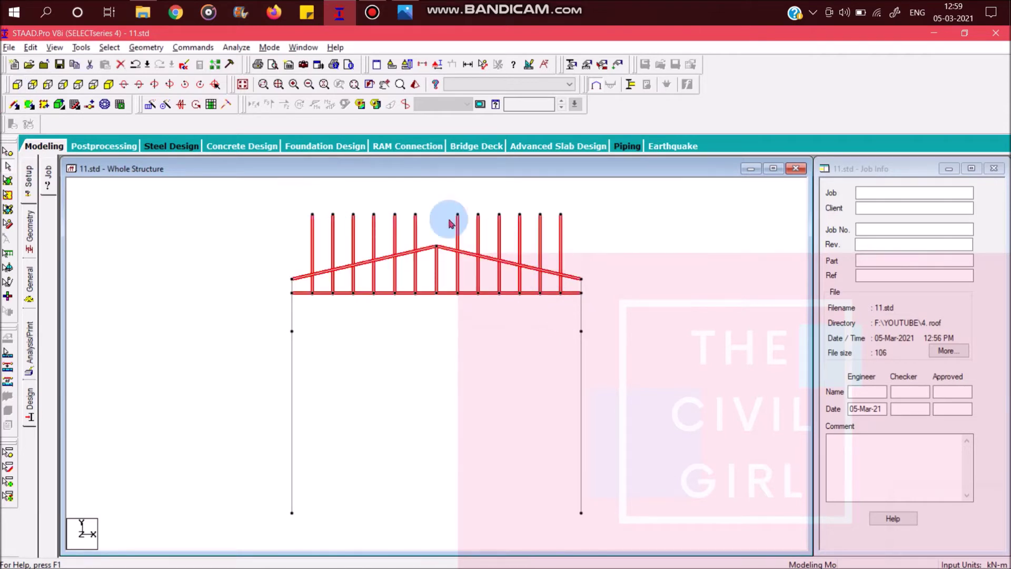
{"action": "left_click", "coordinate": [146, 46]}
{"action": "mouse_move", "coordinate": [211, 361]}
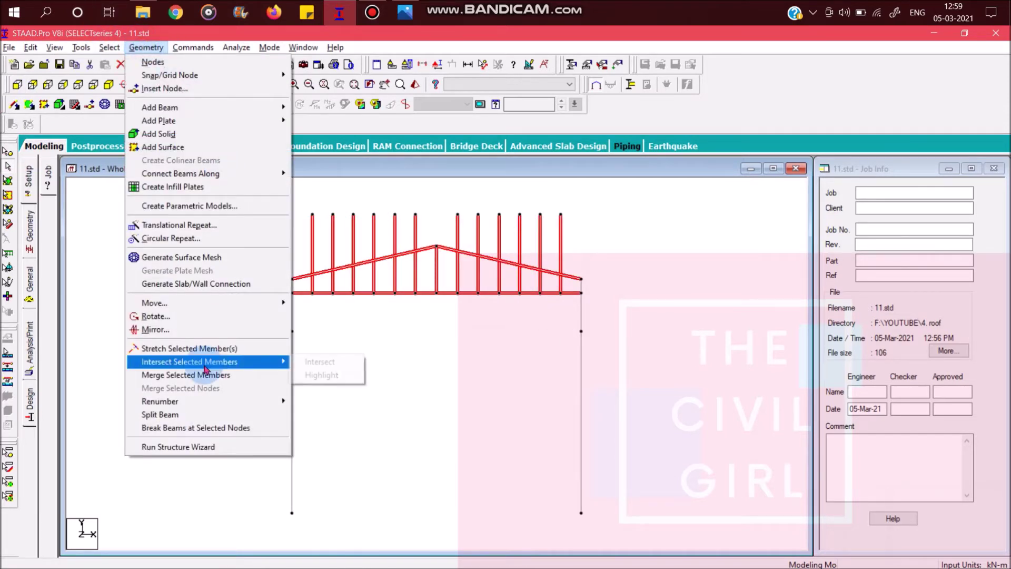
{"action": "left_click", "coordinate": [315, 362]}
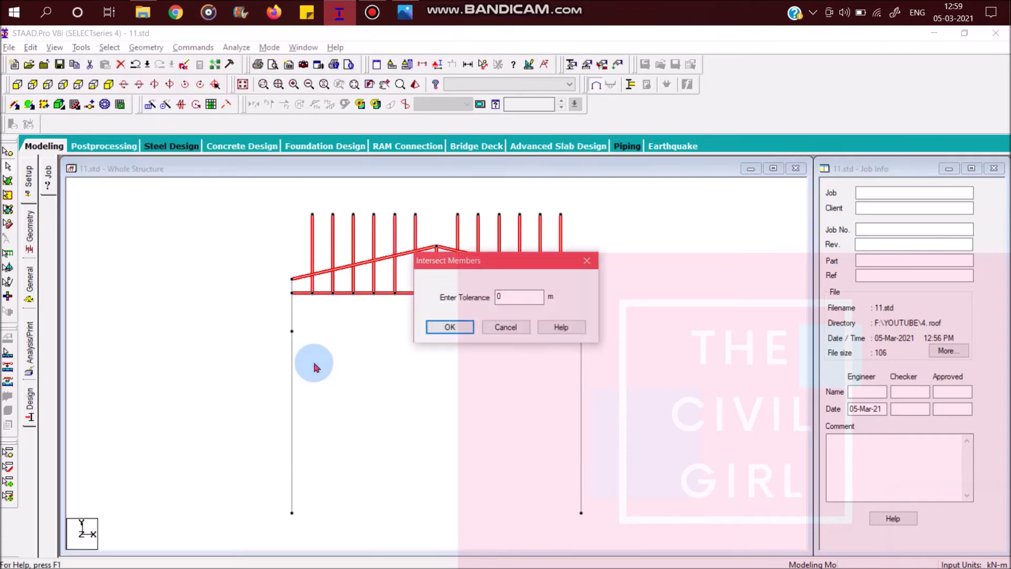
{"action": "key", "text": "Return"}
{"action": "key", "text": "Return"}
- Delete the six vertical beam pieces projecting above the right sloping top chord
{"action": "left_click", "coordinate": [335, 232]}
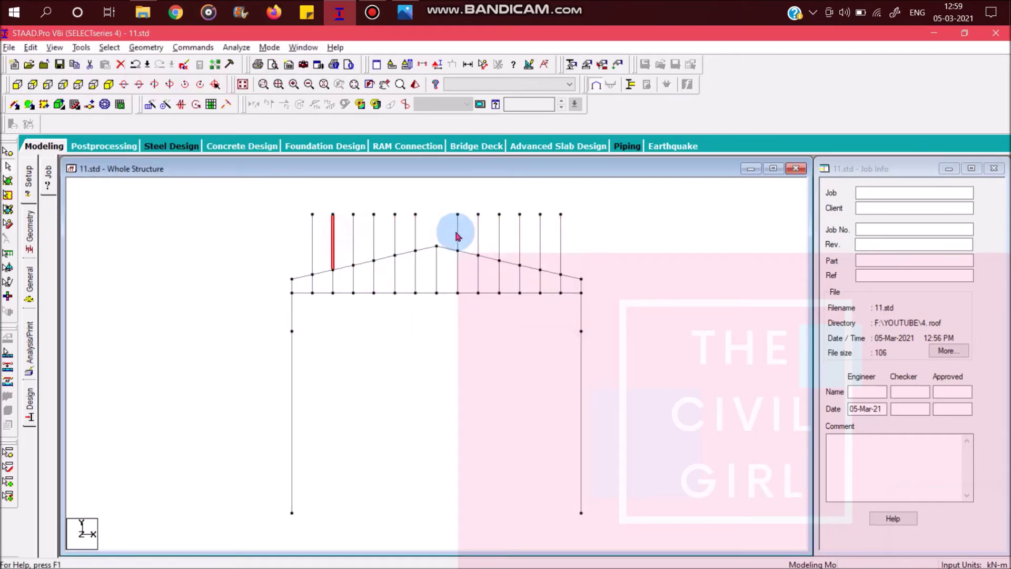
{"action": "left_click_drag", "start_coordinate": [582, 255], "coordinate": [510, 220]}
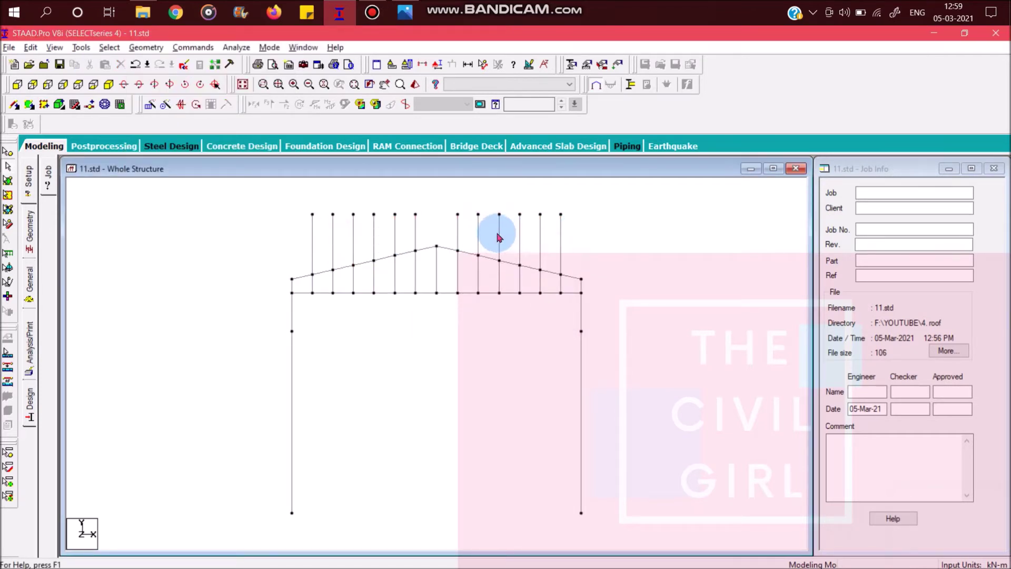
{"action": "left_click_drag", "start_coordinate": [590, 239], "coordinate": [450, 193]}
{"action": "key", "text": "Delete"}
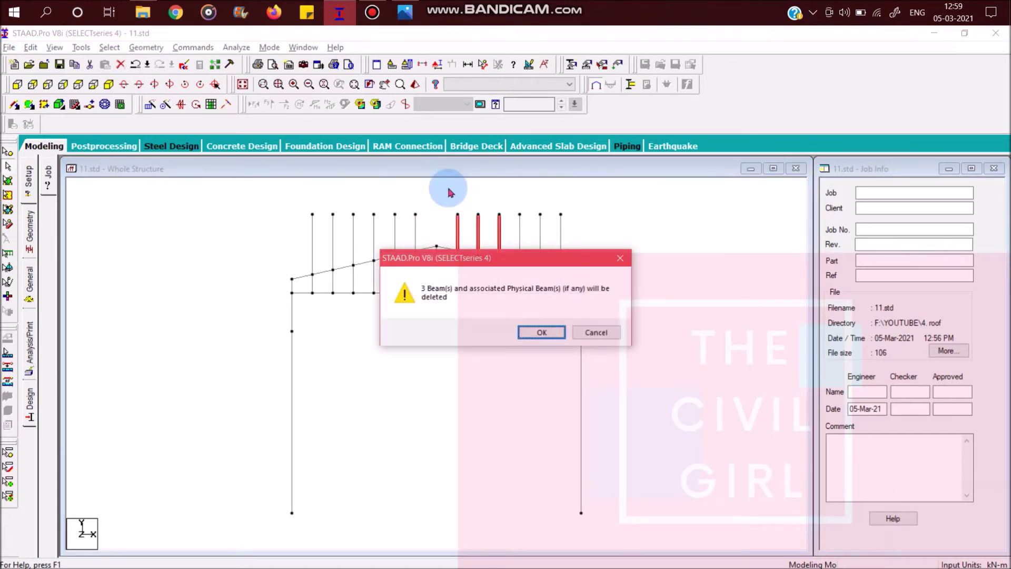
{"action": "key", "text": "Return"}
{"action": "key", "text": "Return"}
{"action": "left_click_drag", "start_coordinate": [570, 243], "coordinate": [501, 211]}
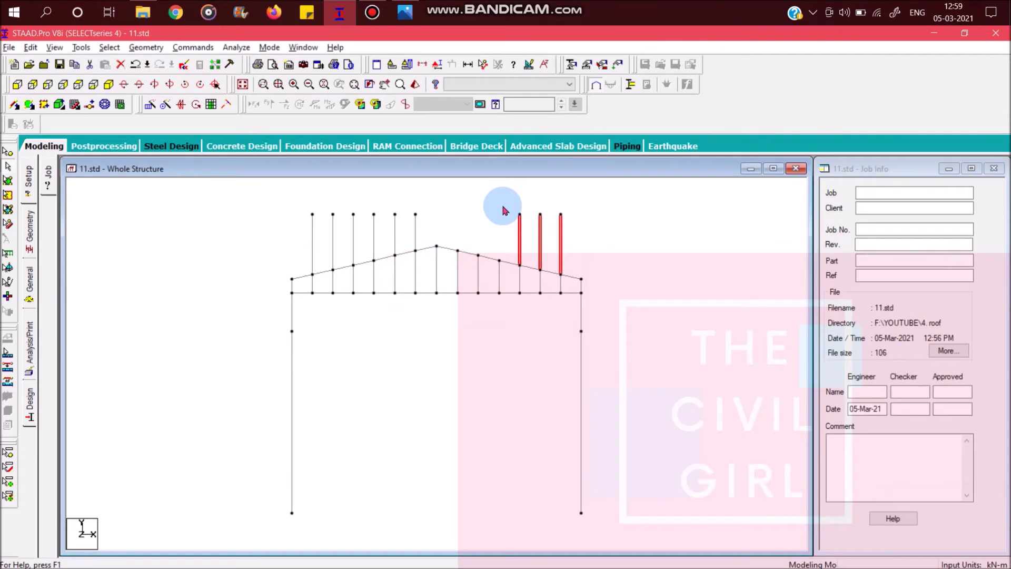
{"action": "key", "text": "Delete"}
{"action": "key", "text": "Return"}
{"action": "key", "text": "Return"}
- Delete the four outer vertical beam pieces projecting above the left sloping top chord
{"action": "left_click_drag", "start_coordinate": [426, 230], "coordinate": [392, 237]}
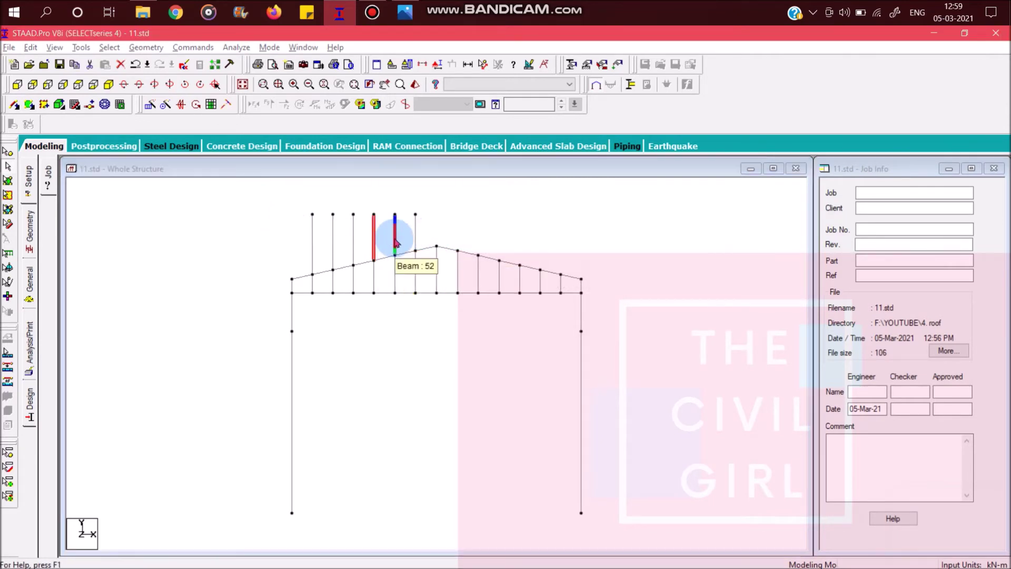
{"action": "key", "text": "Delete"}
{"action": "key", "text": "Return"}
{"action": "key", "text": "Return"}
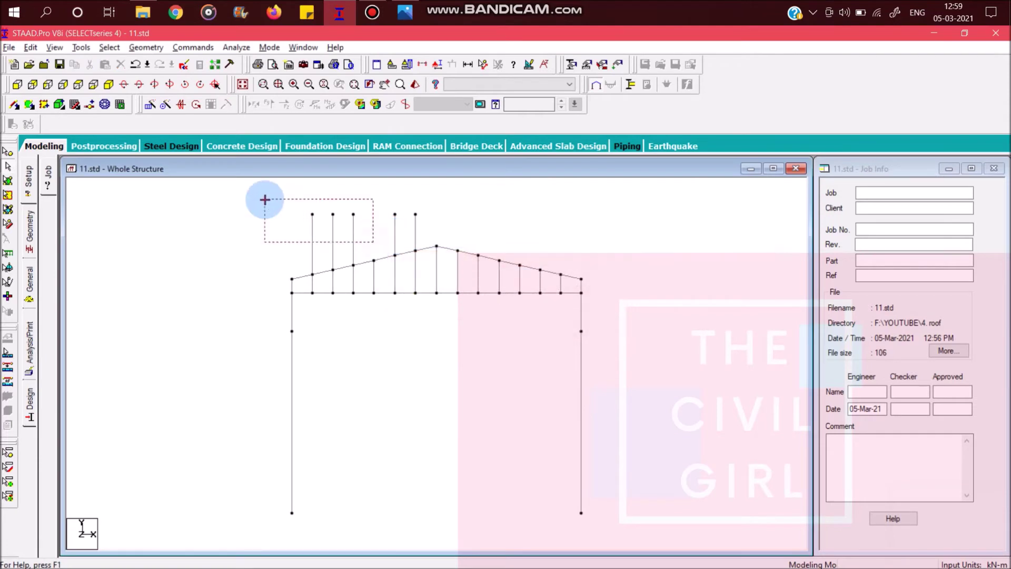
{"action": "left_click_drag", "start_coordinate": [302, 216], "coordinate": [369, 243]}
{"action": "key", "text": "Delete"}
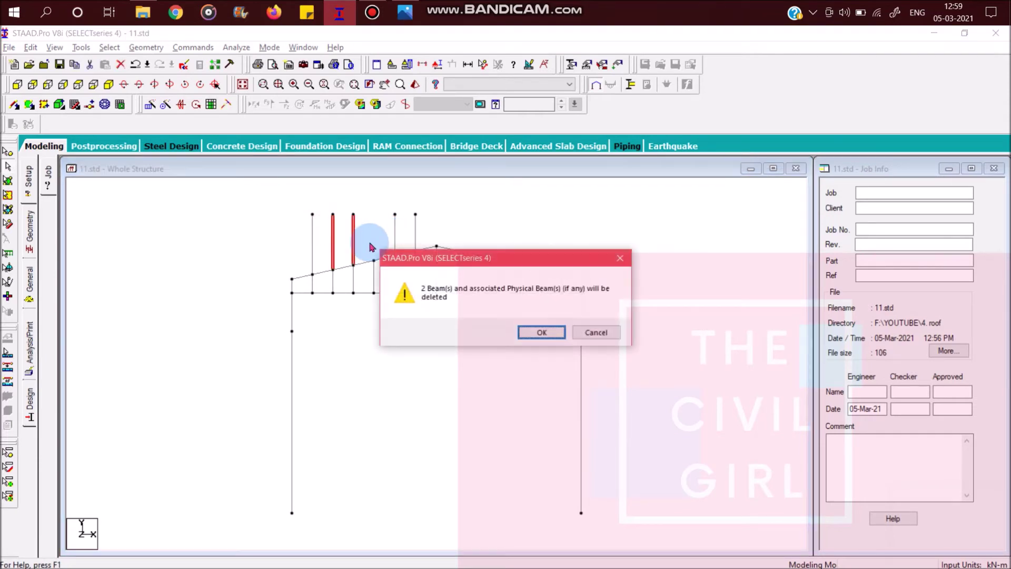
{"action": "key", "text": "Return"}
{"action": "key", "text": "Return"}
{"action": "left_click_drag", "start_coordinate": [296, 221], "coordinate": [334, 267]}
{"action": "key", "text": "Delete"}
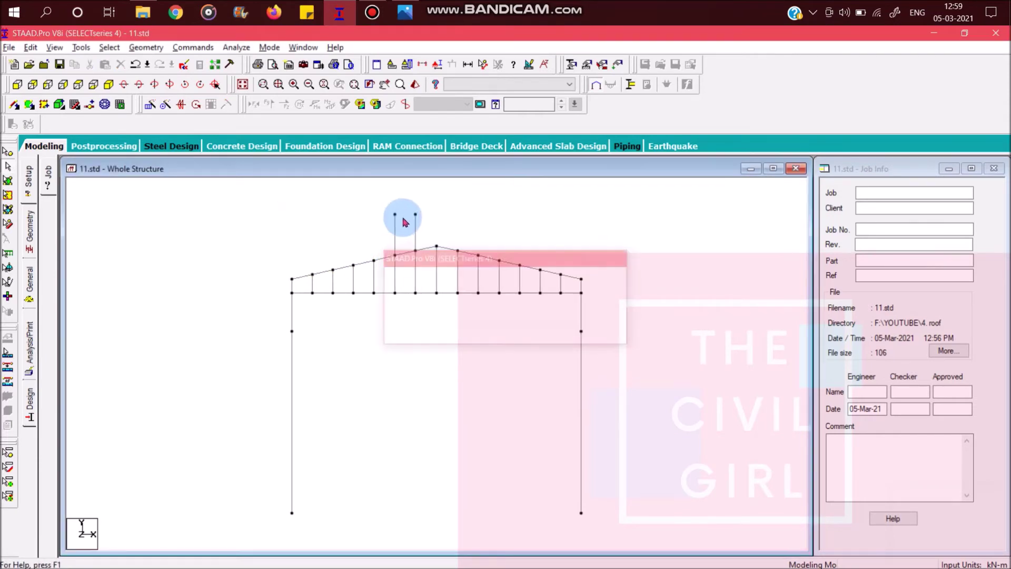
{"action": "key", "text": "Return"}
{"action": "key", "text": "Return"}
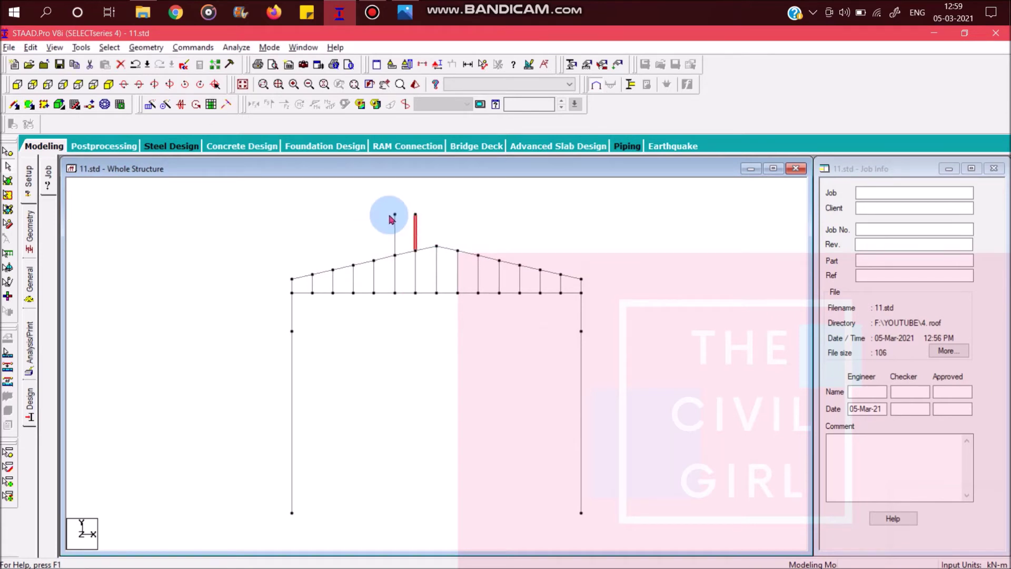
- Delete the two remaining projecting vertical beam pieces just left of the ridge
{"action": "key", "text": "Delete"}
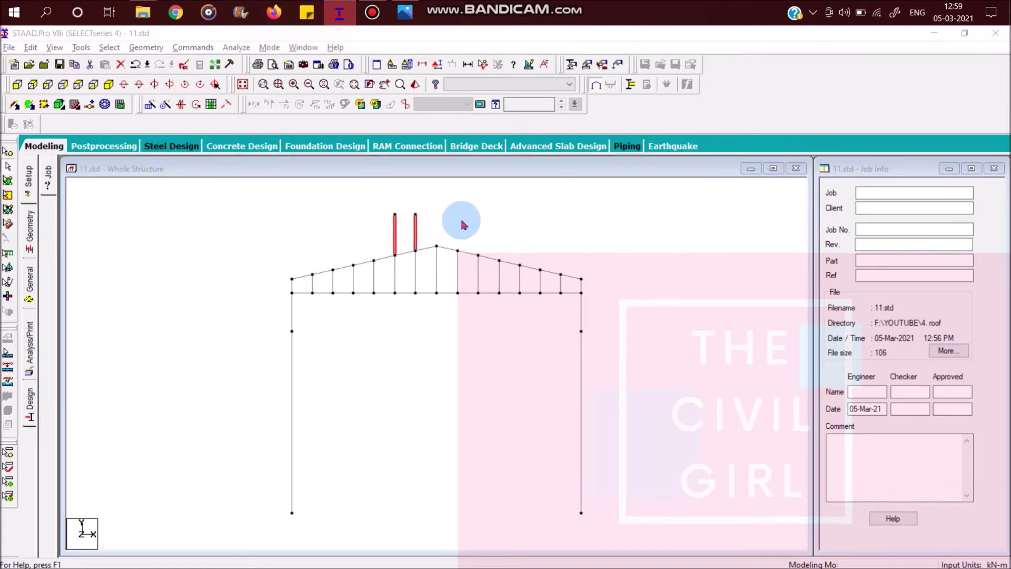
{"action": "key", "text": "Return"}
{"action": "key", "text": "Return"}
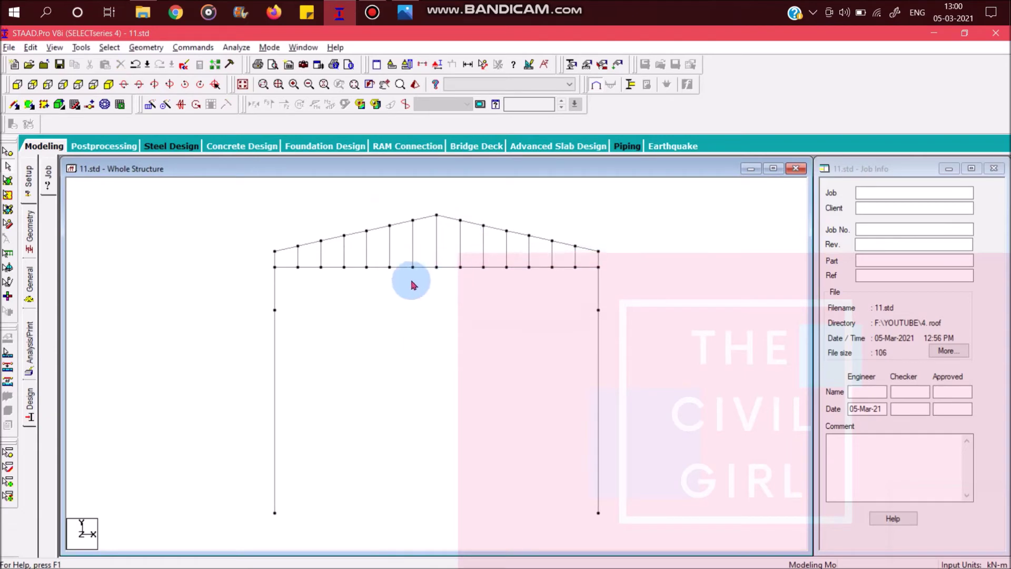
- Following the reference frame, add diagonal beams in every truss panel, each rising from the bottom chord toward the ridge
{"action": "key", "text": "alt+Tab"}
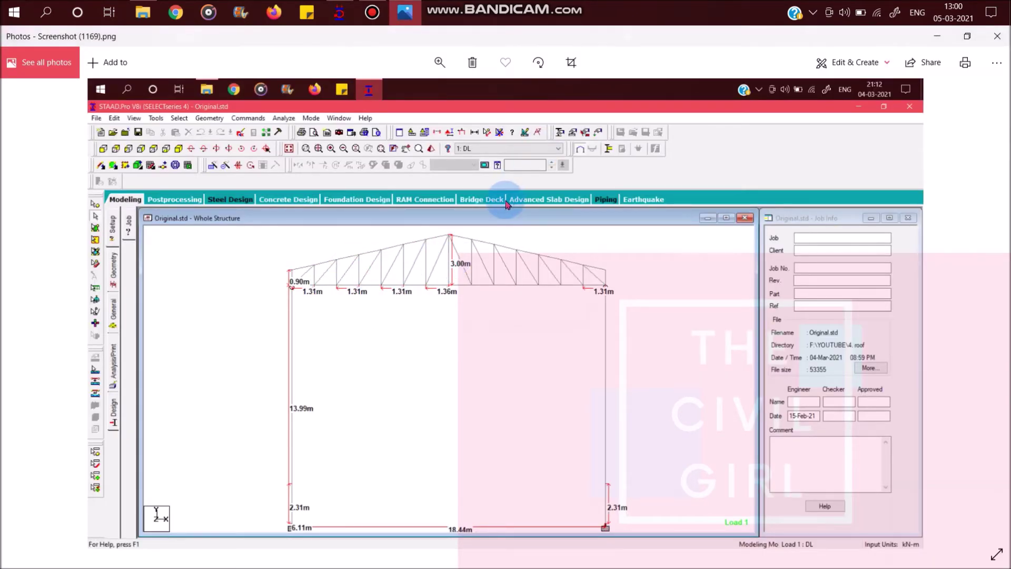
{"action": "key", "text": "alt+Tab"}
{"action": "left_click", "coordinate": [14, 104]}
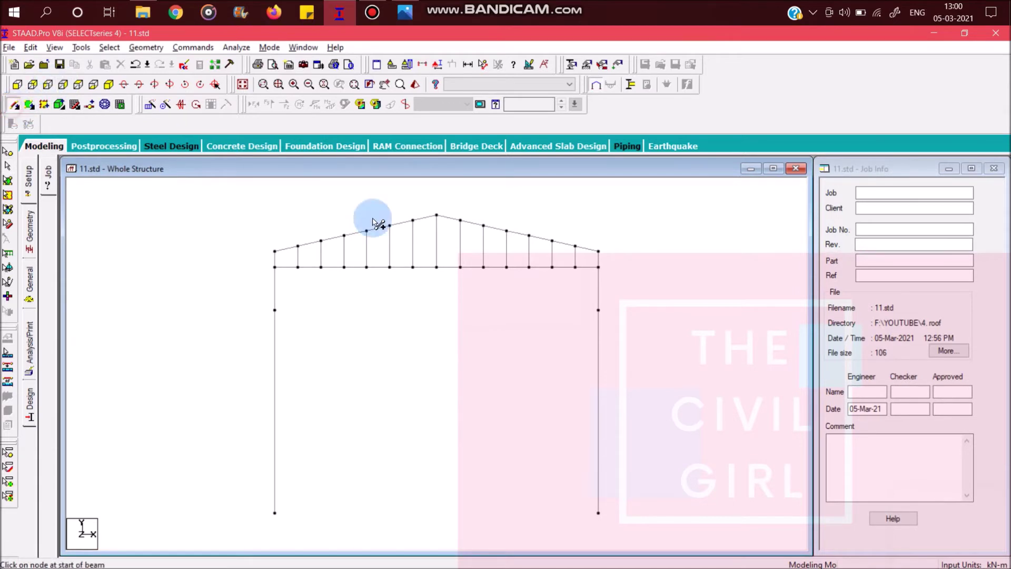
{"action": "mouse_move", "coordinate": [275, 267]}
{"action": "left_mouse_down"}
{"action": "mouse_move", "coordinate": [289, 253]}
{"action": "mouse_move", "coordinate": [314, 258]}
{"action": "mouse_move", "coordinate": [321, 241]}
{"action": "mouse_move", "coordinate": [332, 254]}
{"action": "mouse_move", "coordinate": [344, 236]}
{"action": "mouse_move", "coordinate": [366, 230]}
{"action": "left_mouse_up"}
{"action": "left_click_drag", "start_coordinate": [366, 267], "coordinate": [389, 225]}
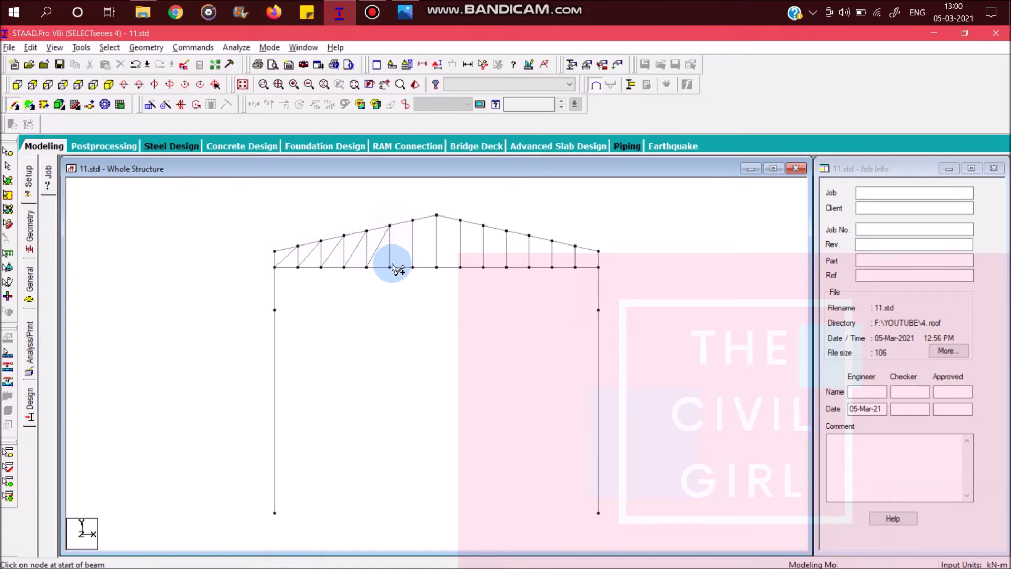
{"action": "mouse_move", "coordinate": [413, 267]}
{"action": "left_mouse_down"}
{"action": "mouse_move", "coordinate": [431, 227]}
{"action": "mouse_move", "coordinate": [460, 267]}
{"action": "left_mouse_up"}
{"action": "mouse_move", "coordinate": [461, 220]}
{"action": "left_mouse_down"}
{"action": "mouse_move", "coordinate": [492, 272]}
{"action": "mouse_move", "coordinate": [484, 267]}
{"action": "mouse_move", "coordinate": [506, 267]}
{"action": "left_mouse_up"}
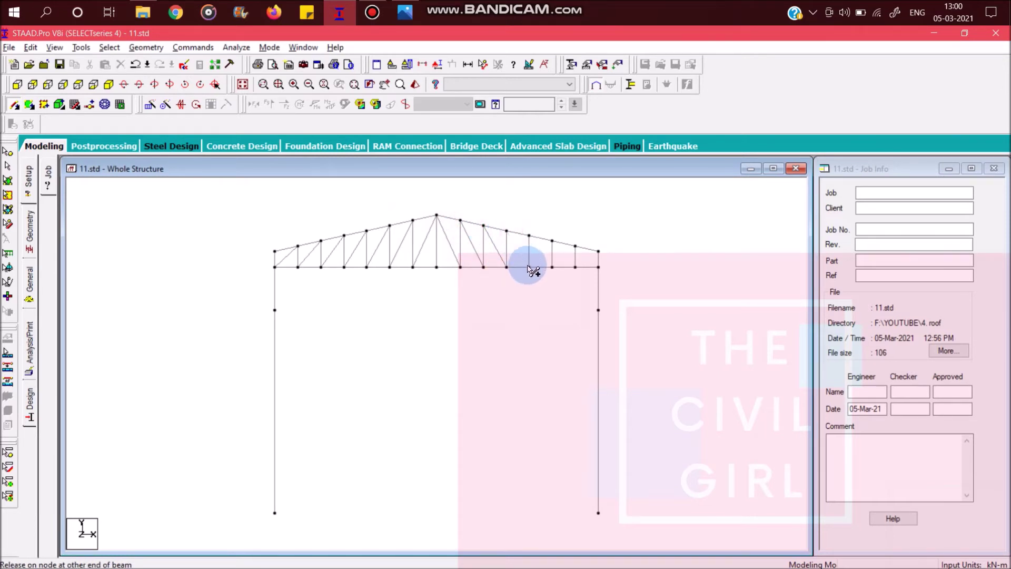
{"action": "mouse_move", "coordinate": [530, 235]}
{"action": "left_mouse_down"}
{"action": "mouse_move", "coordinate": [552, 267]}
{"action": "mouse_move", "coordinate": [599, 271]}
{"action": "left_mouse_up"}
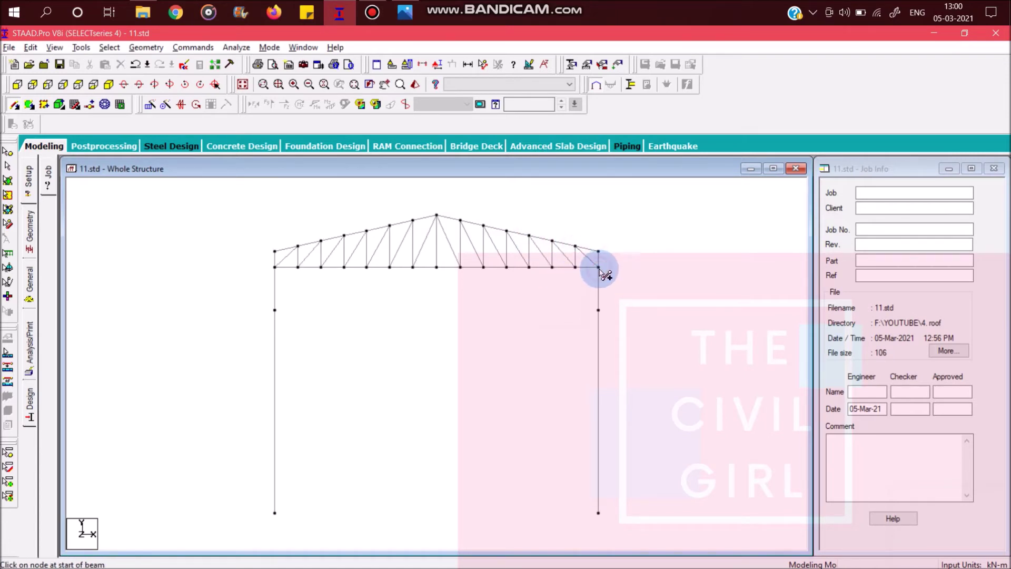
- Examine the reference images of the 2D frame and 3D shed for the intermediate nodes along the columns
{"action": "key", "text": "alt+Tab"}
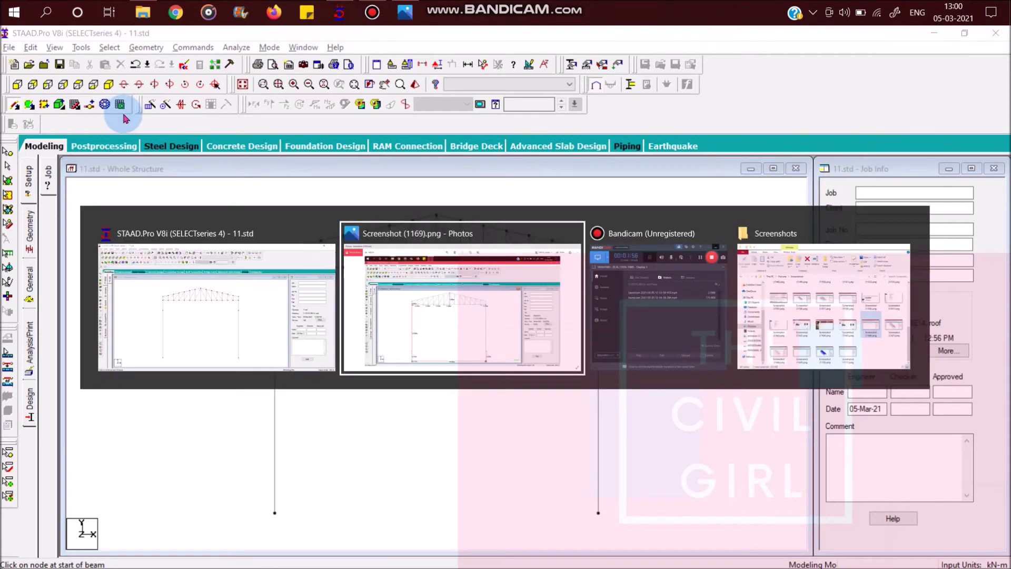
{"action": "key", "text": "Right"}
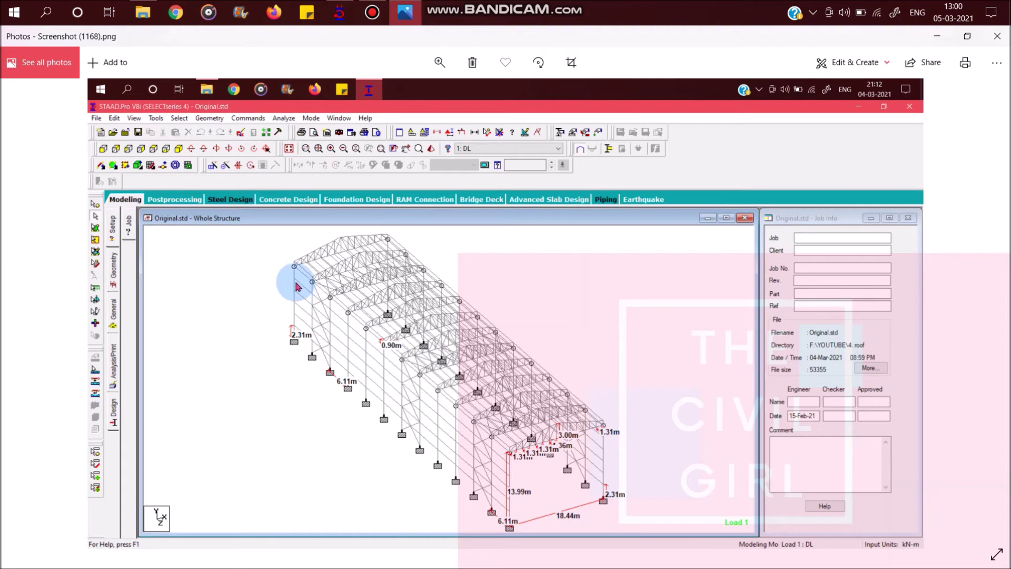
{"action": "key", "text": "alt+Tab"}
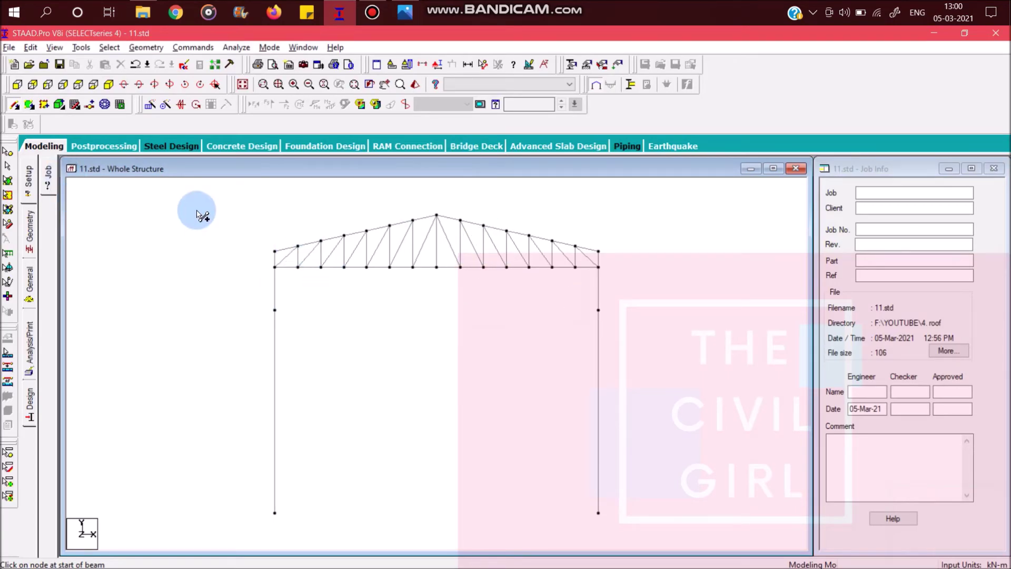
{"action": "key", "text": "alt+Tab"}
{"action": "key", "text": "Left"}
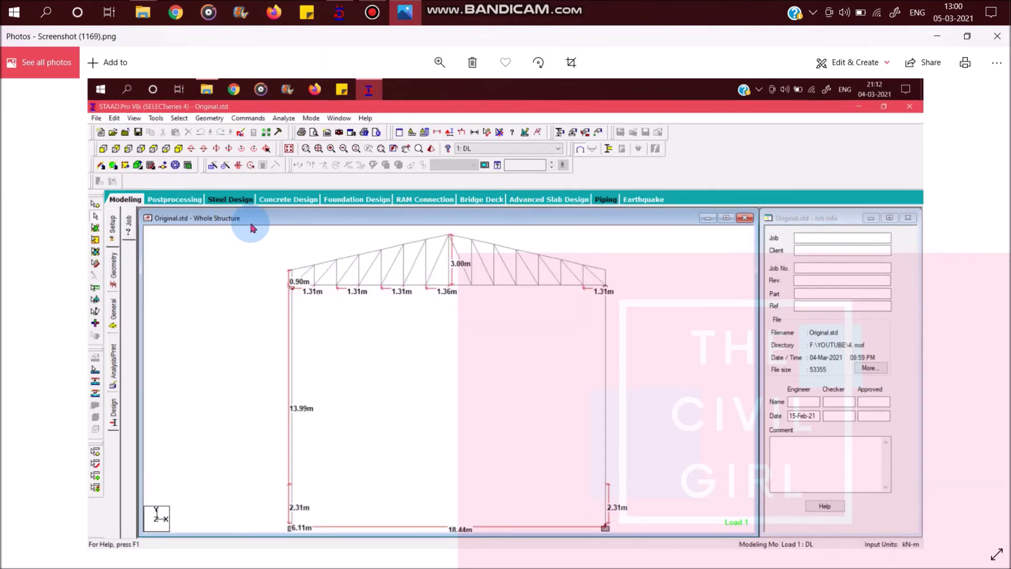
{"action": "key", "text": "Right"}
{"action": "key", "text": "Left"}
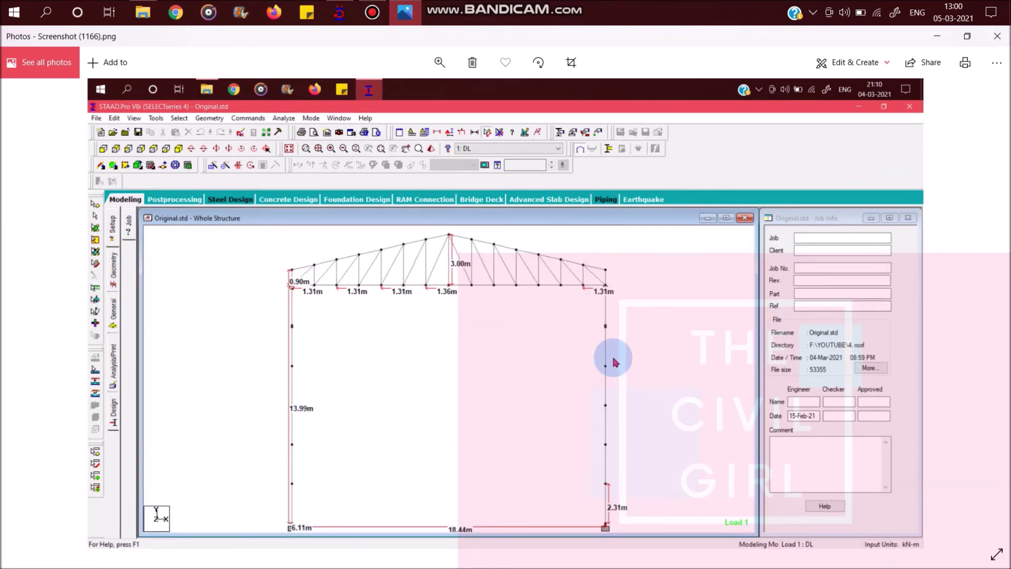
{"action": "key", "text": "Right"}
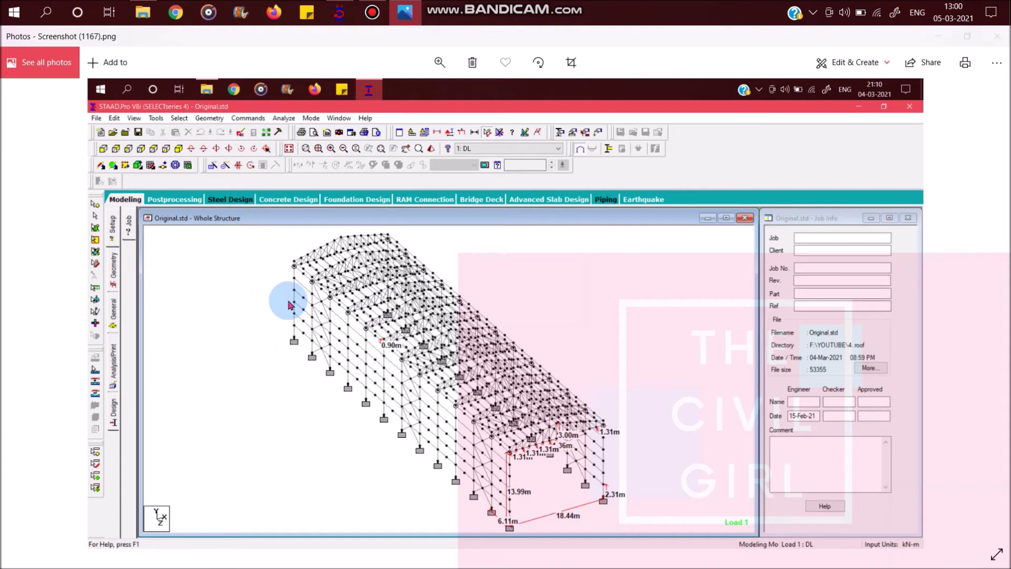
{"action": "key", "text": "Left"}
{"action": "key", "text": "Right"}
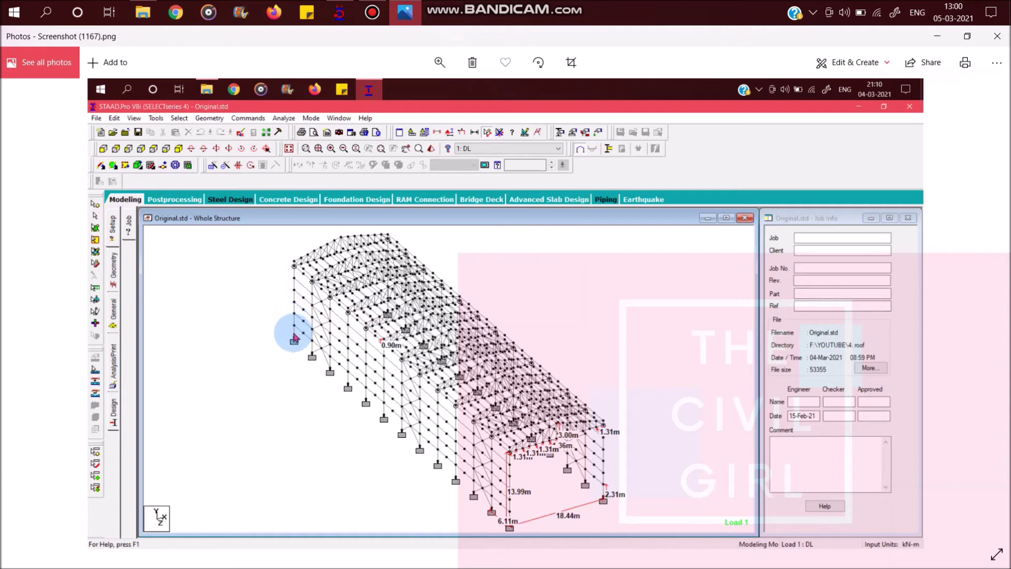
{"action": "key", "text": "alt+Tab"}
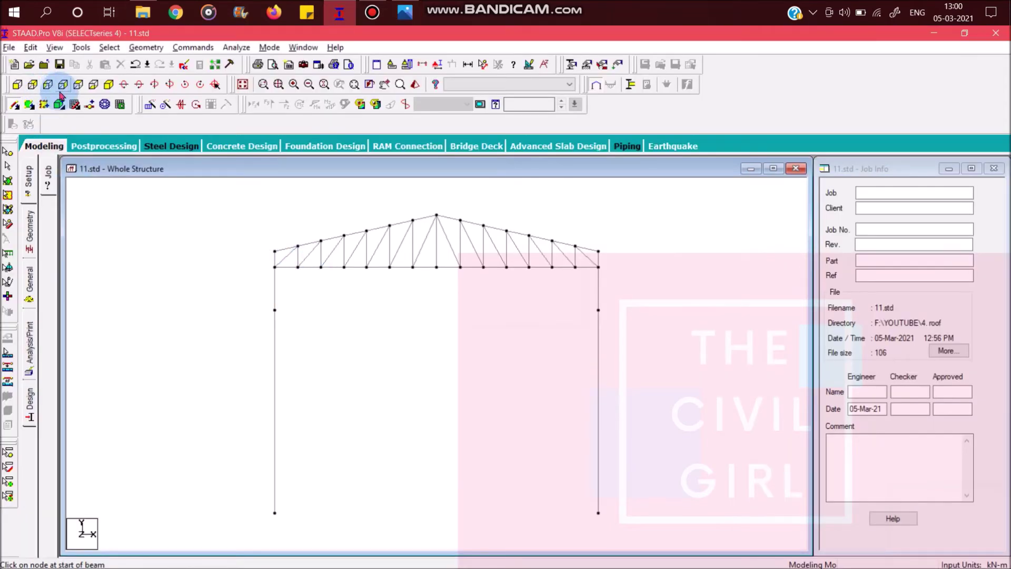
- Insert 4 evenly spaced nodes into the long lower beam of both columns
{"action": "left_click_drag", "start_coordinate": [208, 361], "coordinate": [639, 444]}
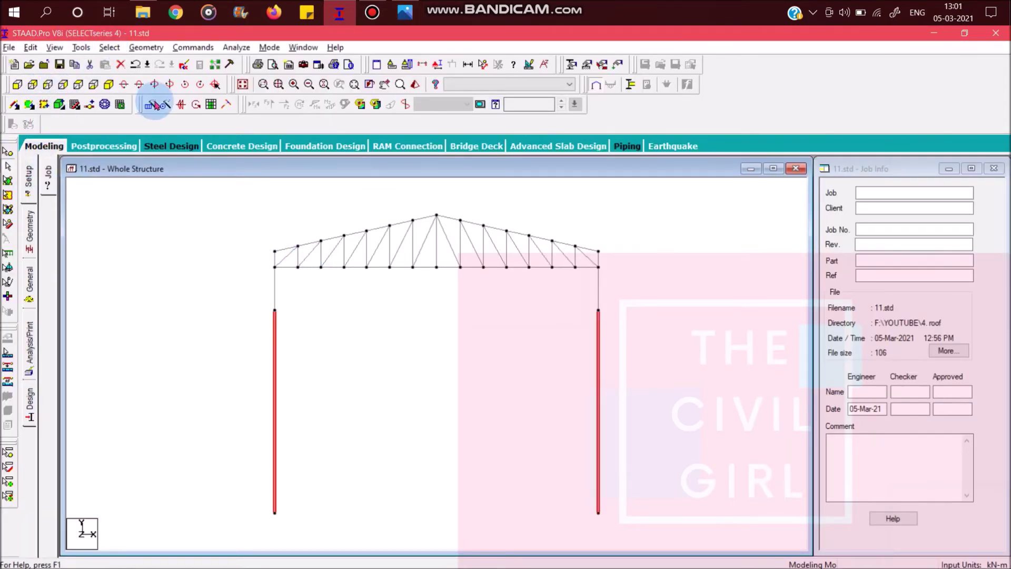
{"action": "left_click", "coordinate": [96, 108]}
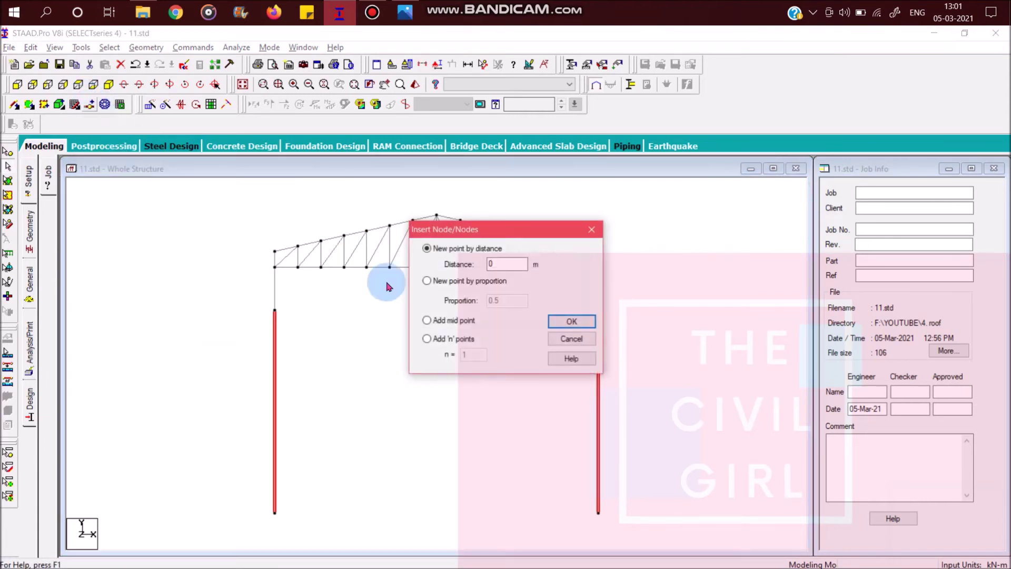
{"action": "left_click", "coordinate": [427, 339]}
{"action": "double_click", "coordinate": [476, 354]}
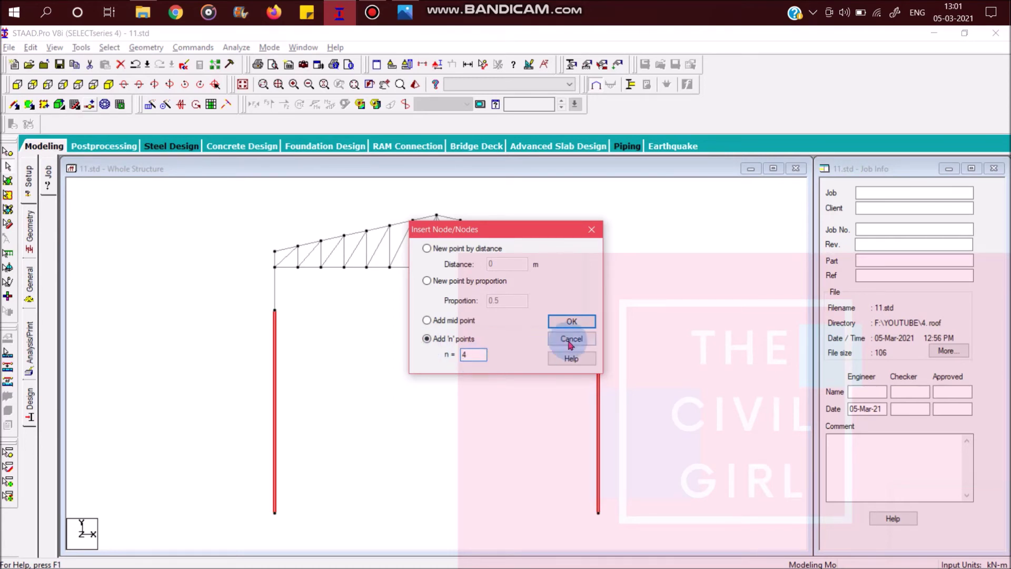
{"action": "left_click", "coordinate": [587, 323]}
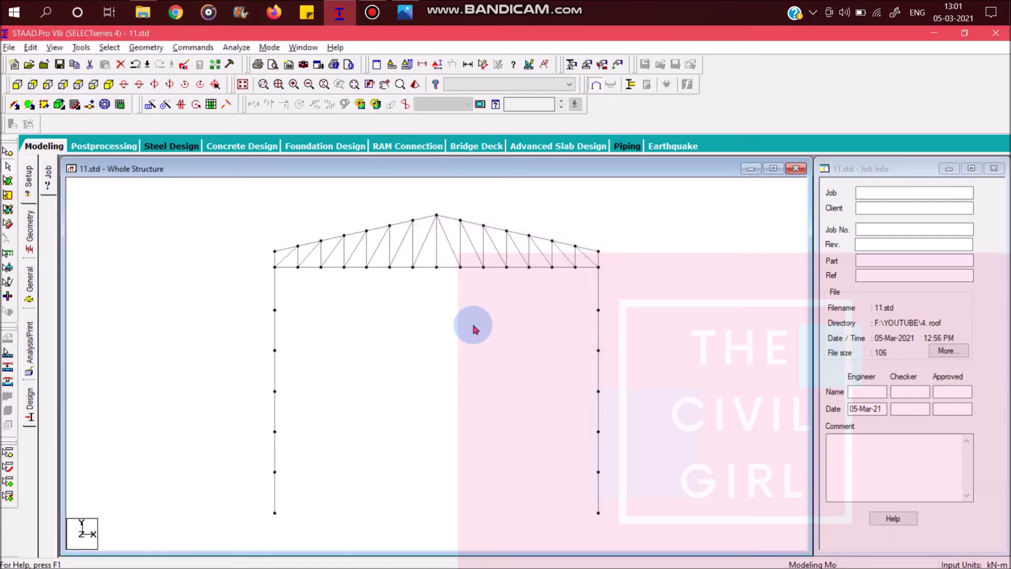
- Measure the lowest segment of the left column and compare it with the dimension in the reference frame image
{"action": "left_click", "coordinate": [483, 64]}
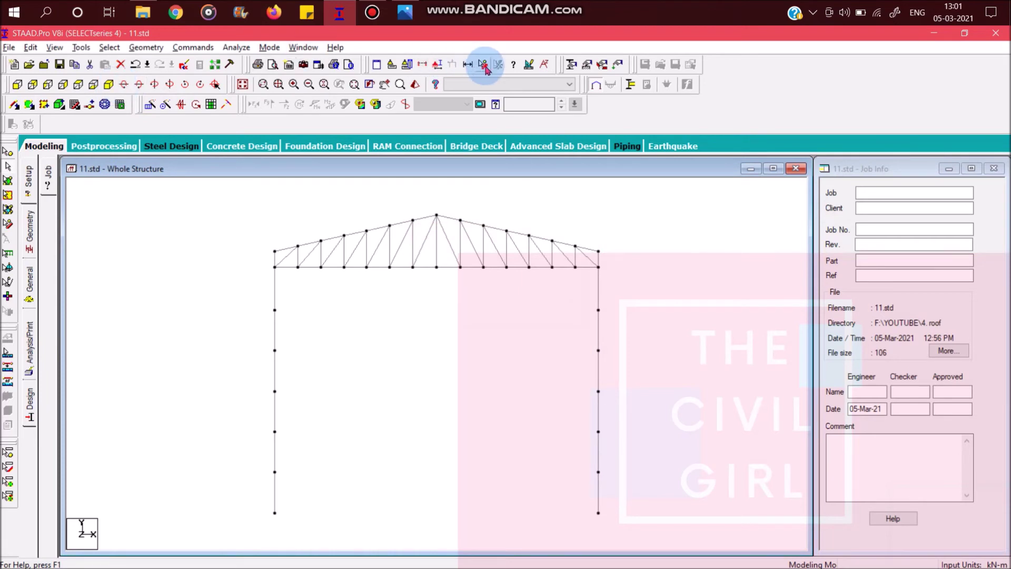
{"action": "left_click", "coordinate": [275, 513]}
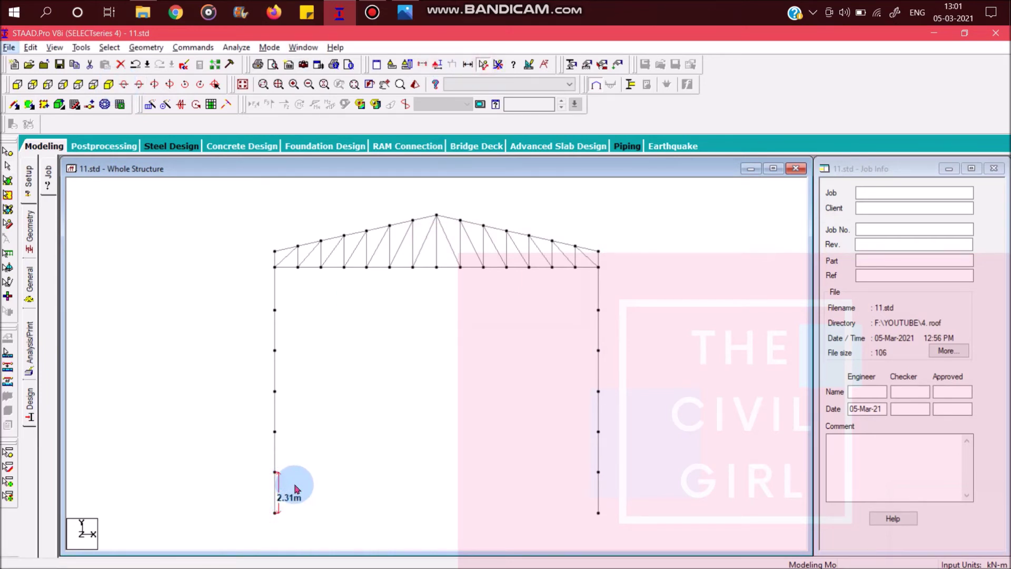
{"action": "key", "text": "alt+Tab"}
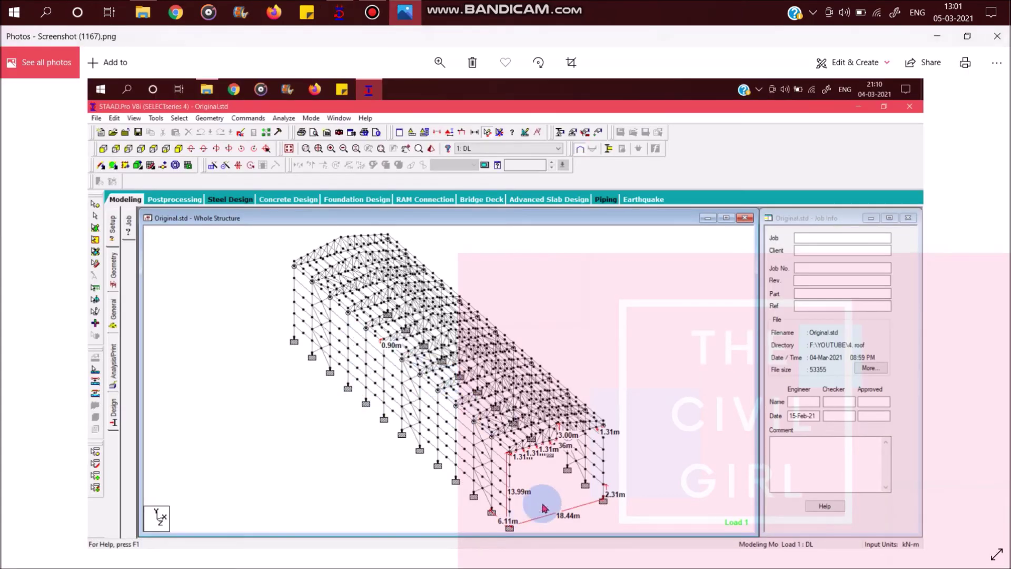
{"action": "key", "text": "Right"}
{"action": "key", "text": "Right"}
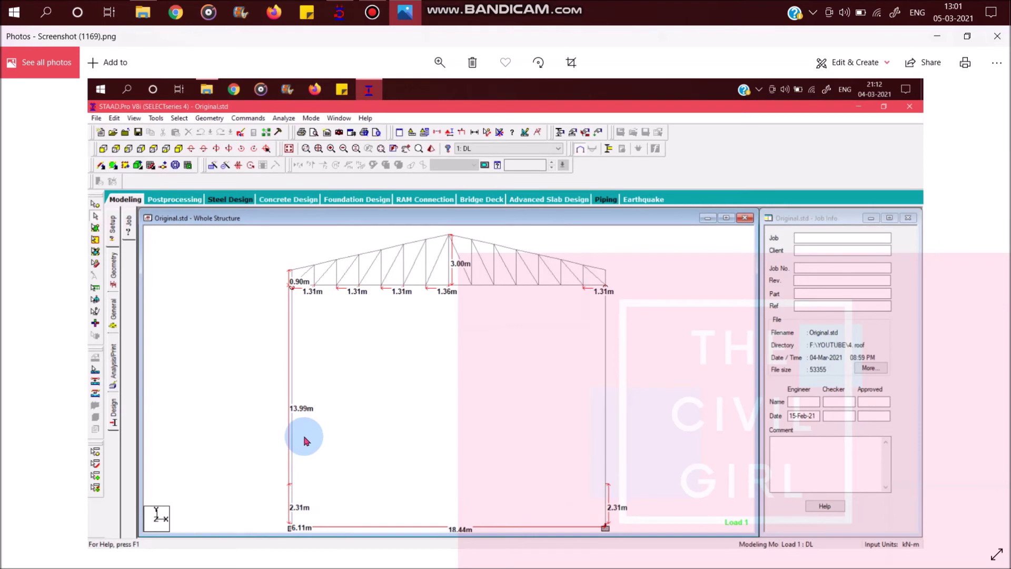
{"action": "key", "text": "alt+Tab"}
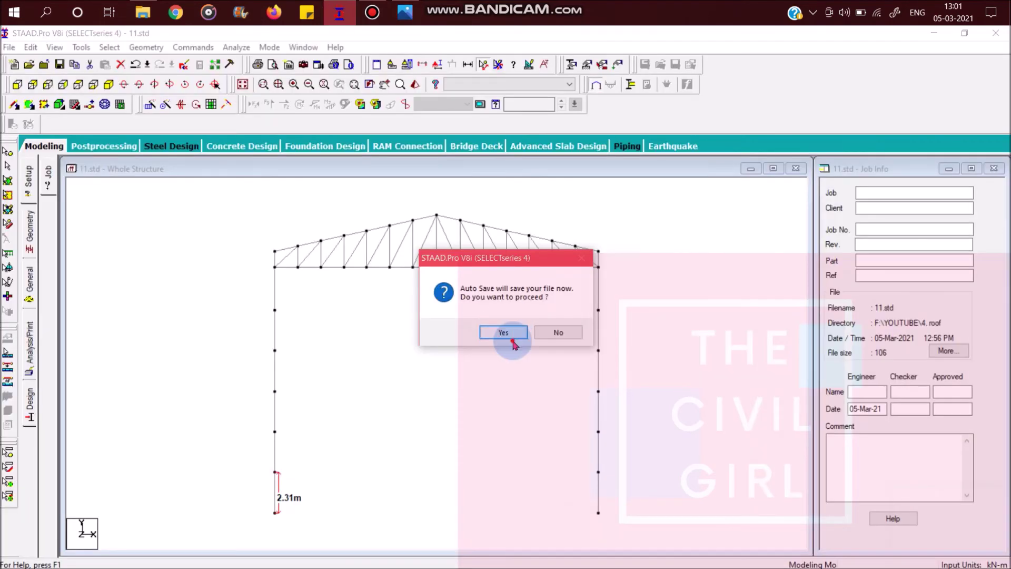
- Accept the auto save of the file and remove the dimension displayed on the left column
{"action": "left_click", "coordinate": [504, 332]}
{"action": "left_click", "coordinate": [422, 323]}
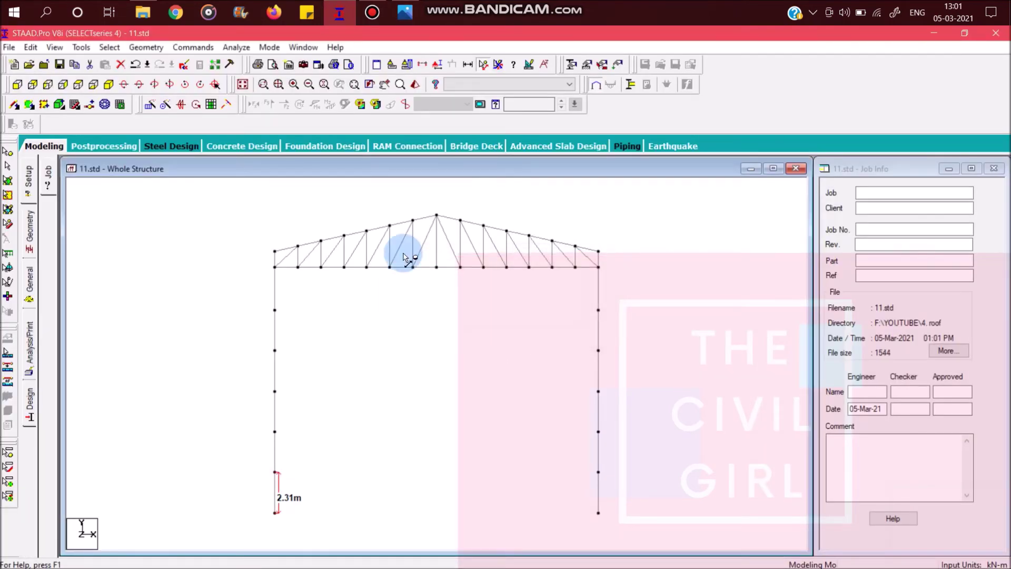
{"action": "left_click", "coordinate": [499, 64]}
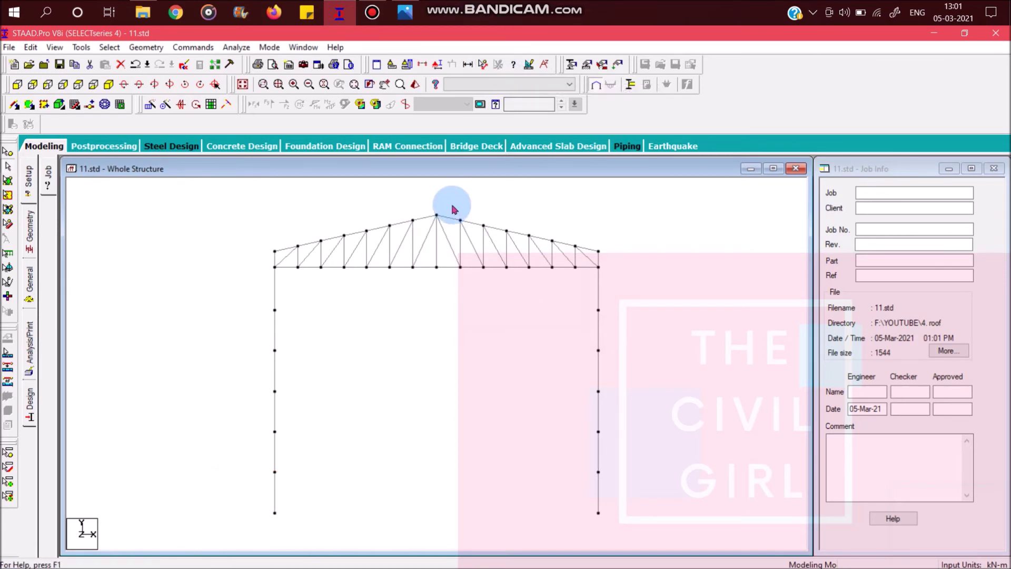
- Open the member section properties and highlight the left column's lower segments and its segment just below the truss
{"action": "left_click", "coordinate": [29, 276]}
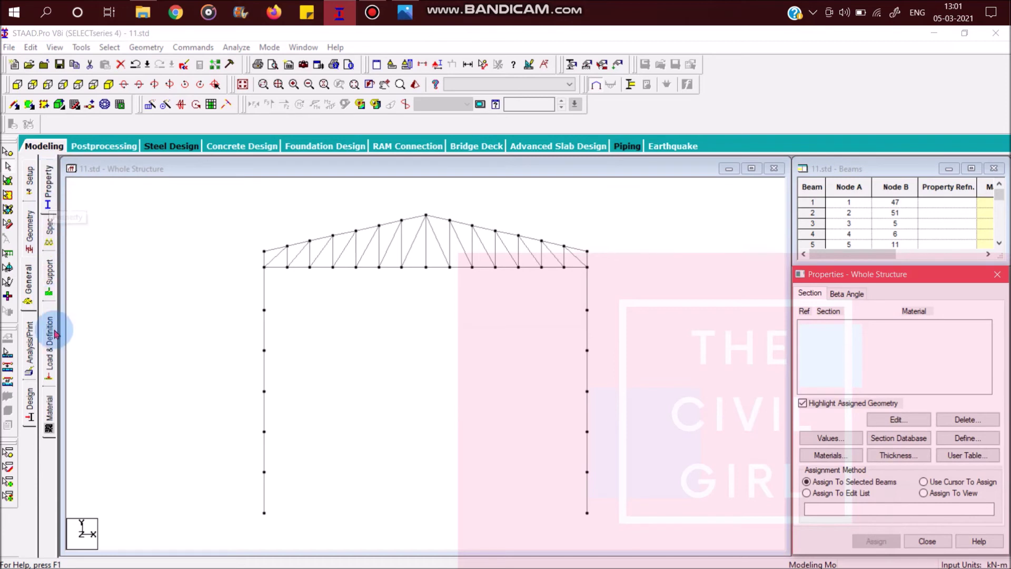
{"action": "left_click", "coordinate": [53, 179]}
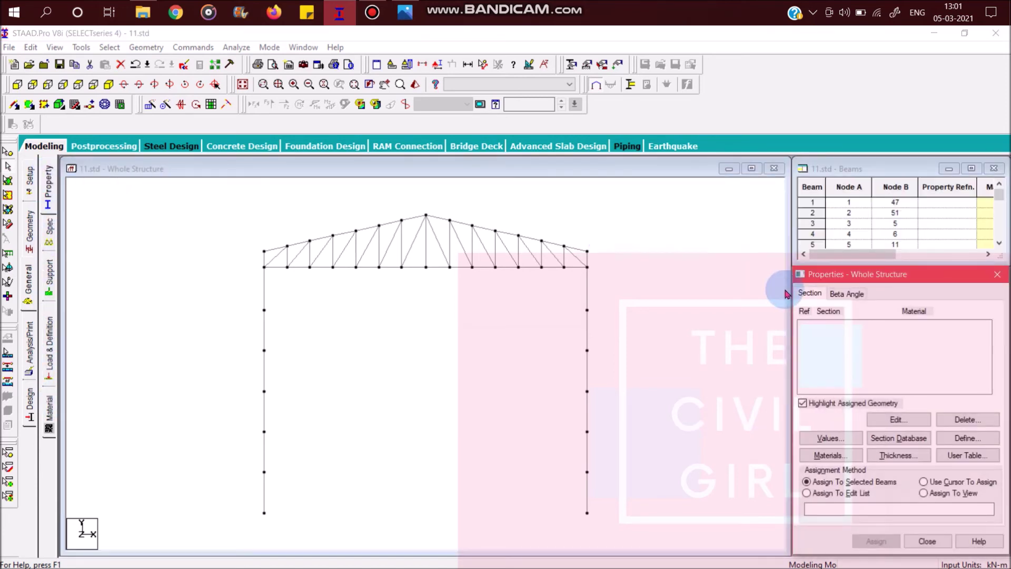
{"action": "left_click", "coordinate": [247, 311]}
{"action": "left_click", "coordinate": [295, 511]}
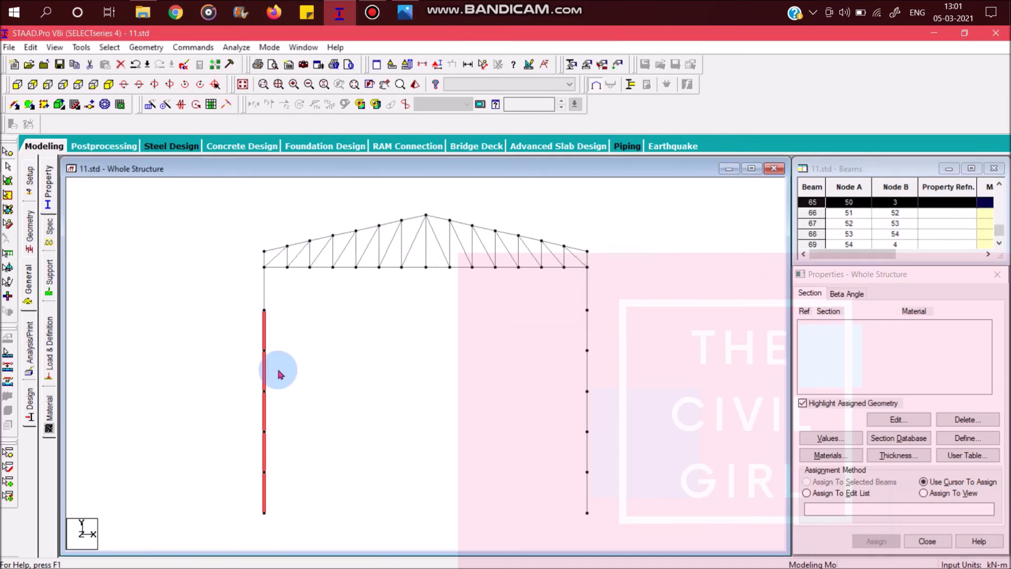
{"action": "left_click", "coordinate": [264, 298]}
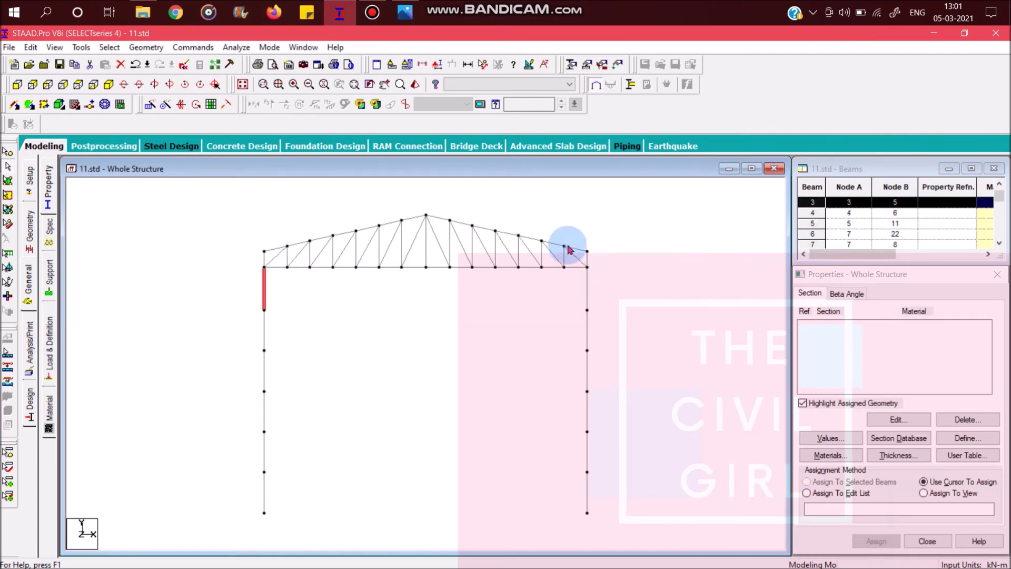
{"action": "left_click", "coordinate": [586, 276]}
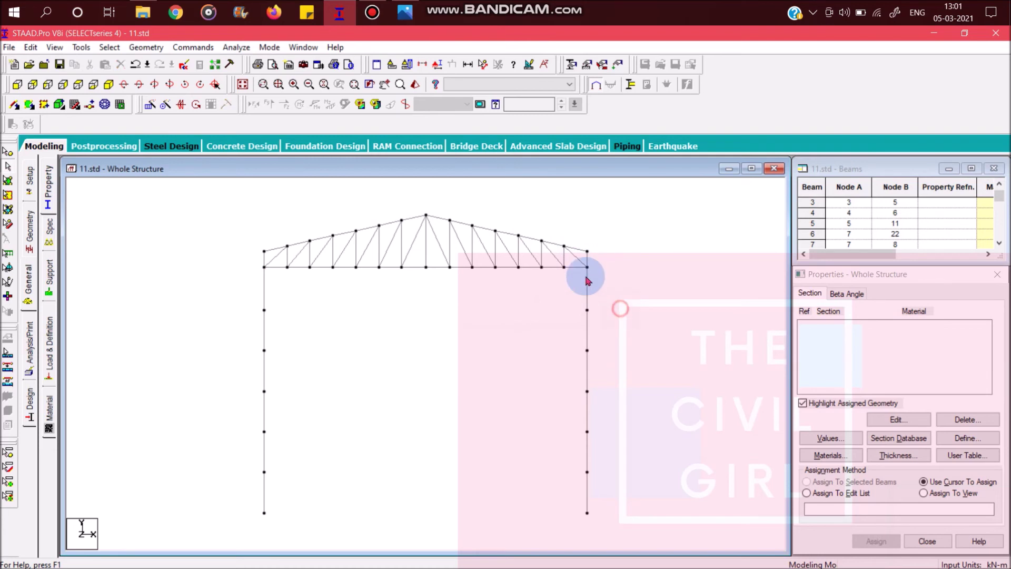
{"action": "left_click", "coordinate": [665, 466]}
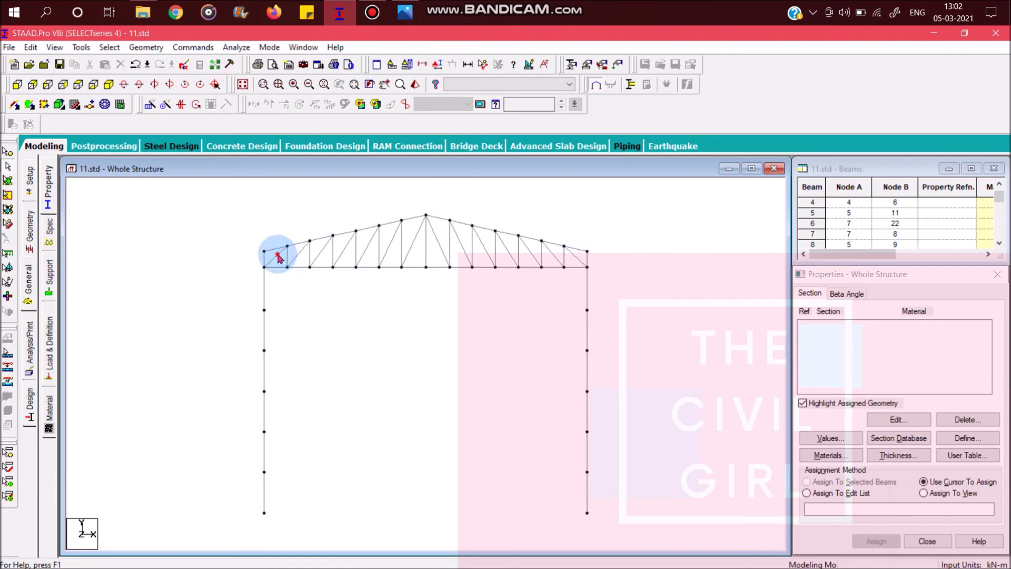
- Highlight the first two diagonals at the left end of the truss and clear the selection
{"action": "left_click", "coordinate": [277, 256]}
{"action": "left_click", "coordinate": [297, 254]}
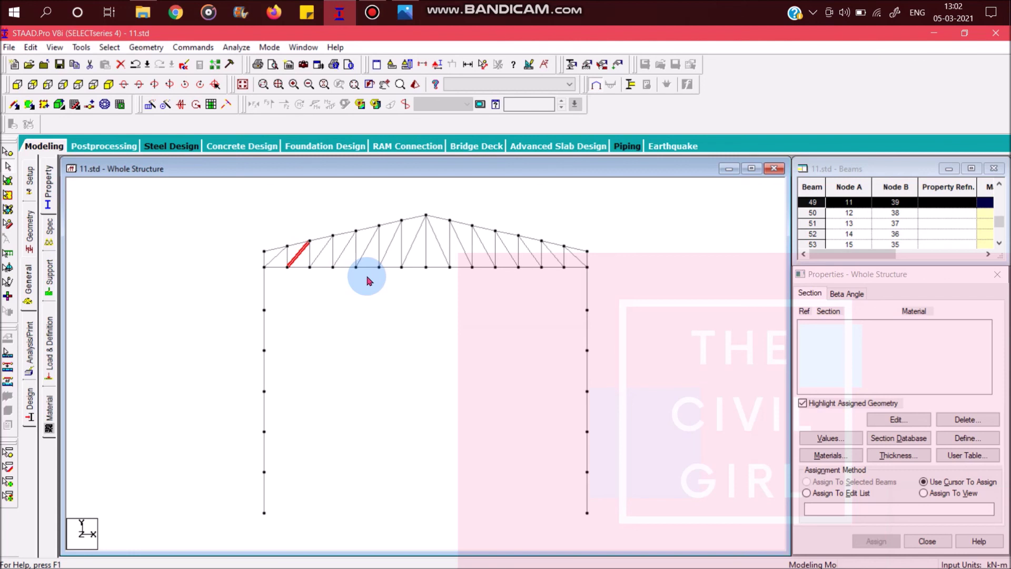
{"action": "left_click", "coordinate": [644, 288]}
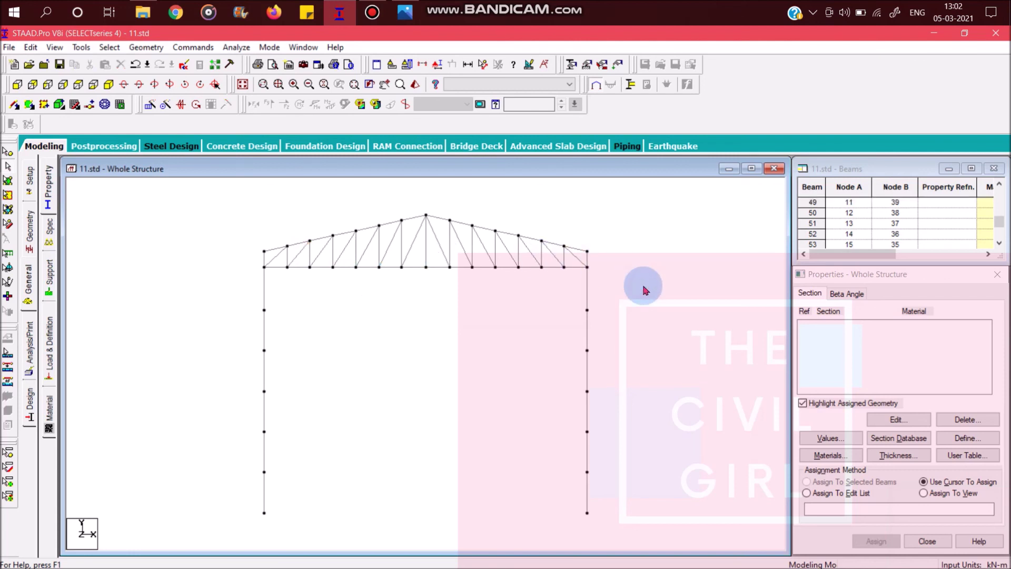